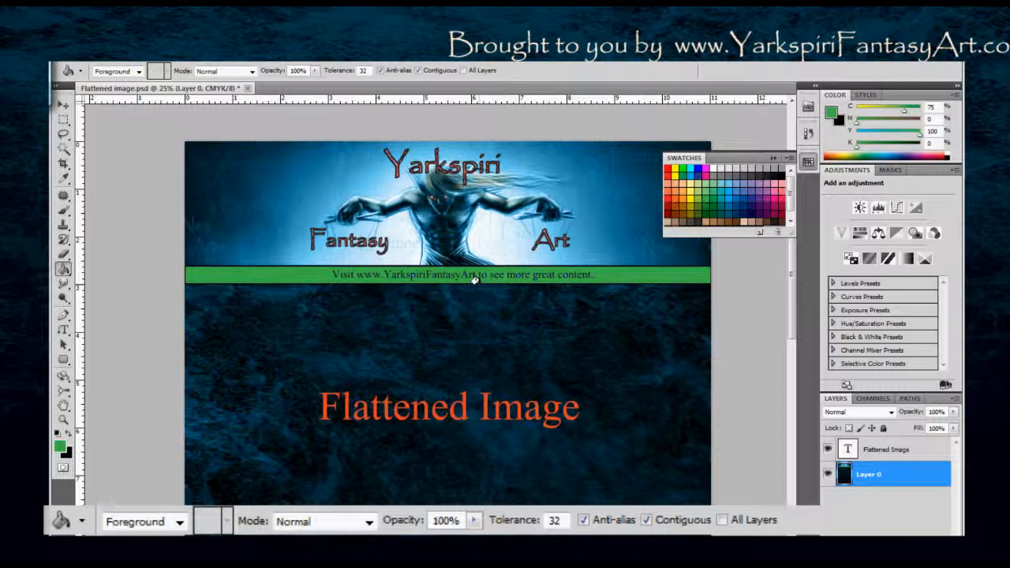
key("ctrl+plus")
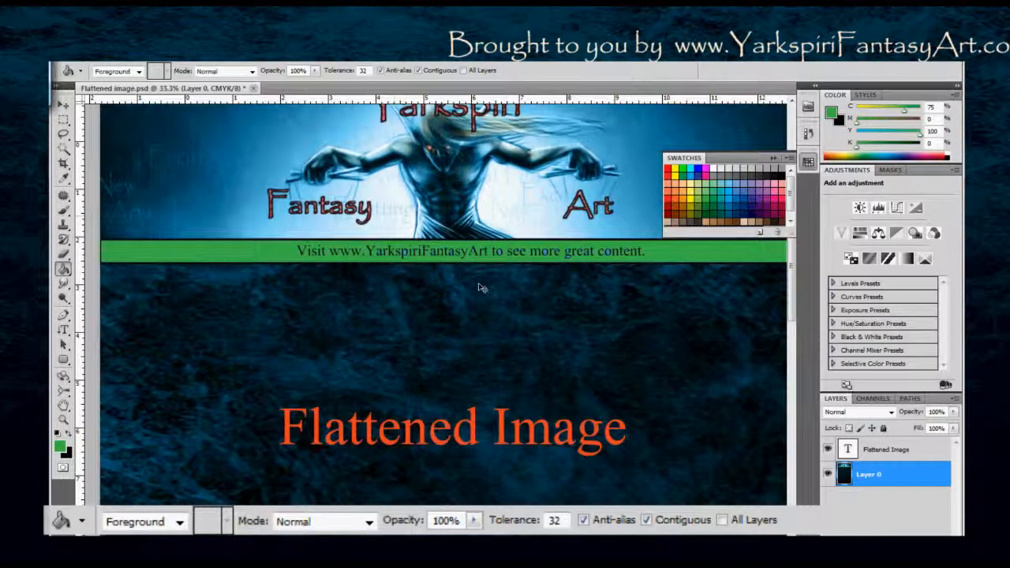
key("ctrl+plus")
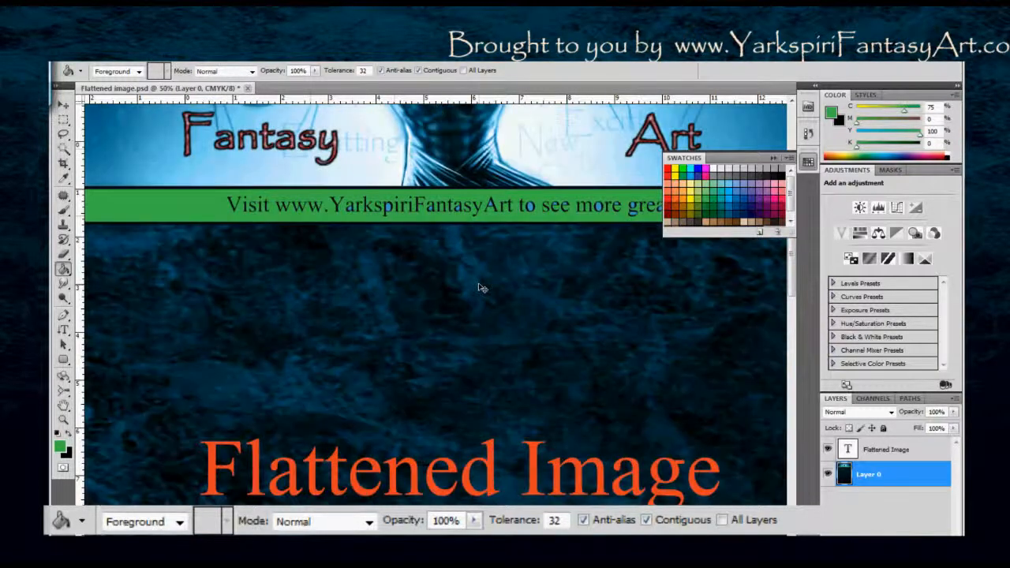
left_click_drag(513, 299, 451, 378)
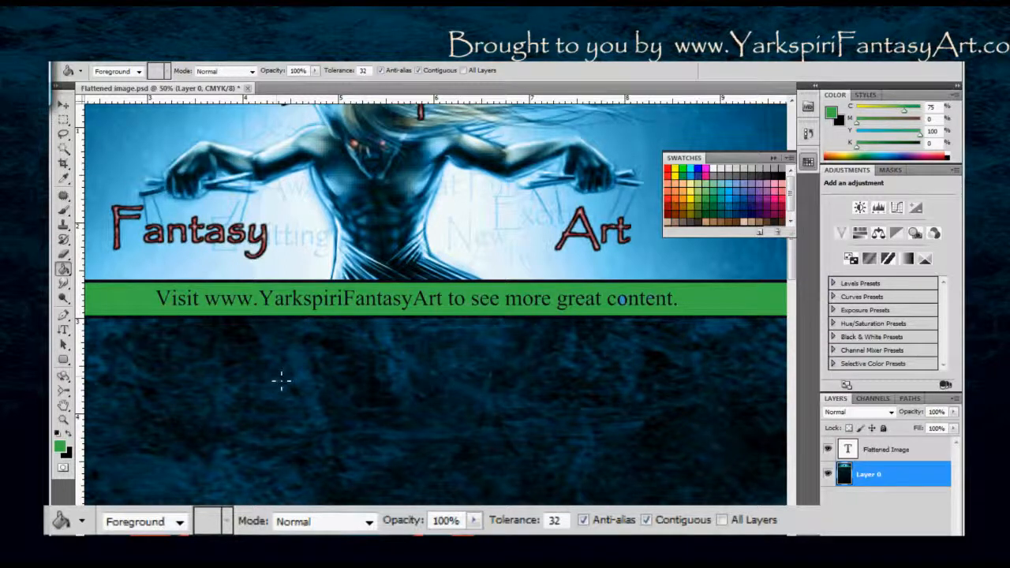
key("ctrl+minus")
key("ctrl+minus")
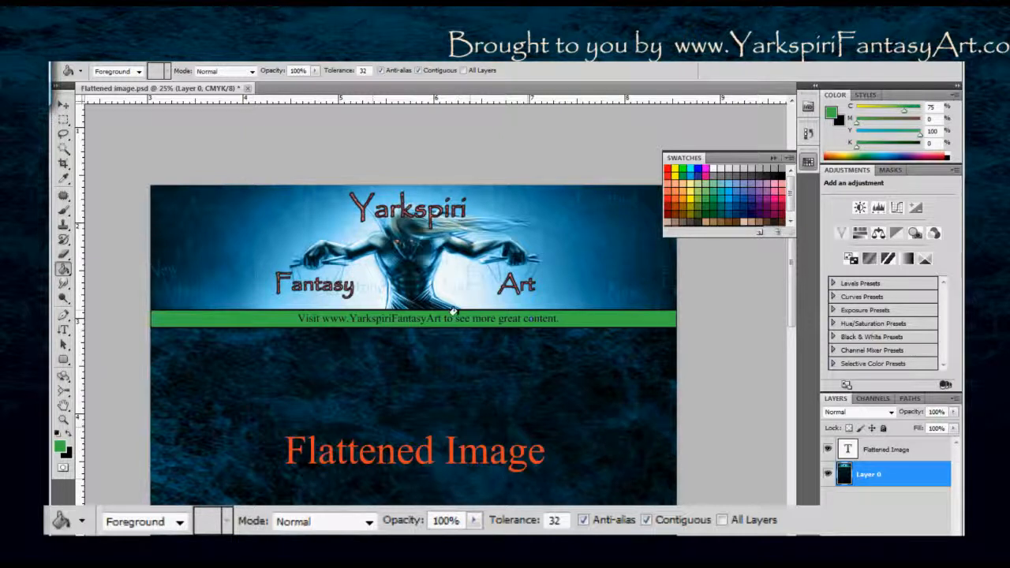
Review the Paint Bucket's fill source, pattern and blending mode options, leaving the source on Foreground and the mode on Normal.
left_click(138, 72)
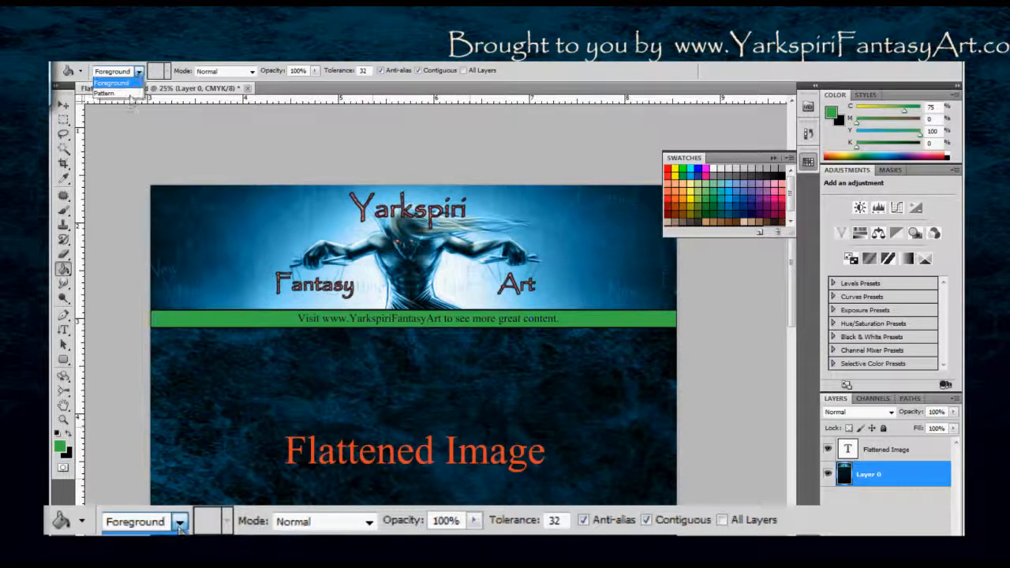
left_click(131, 94)
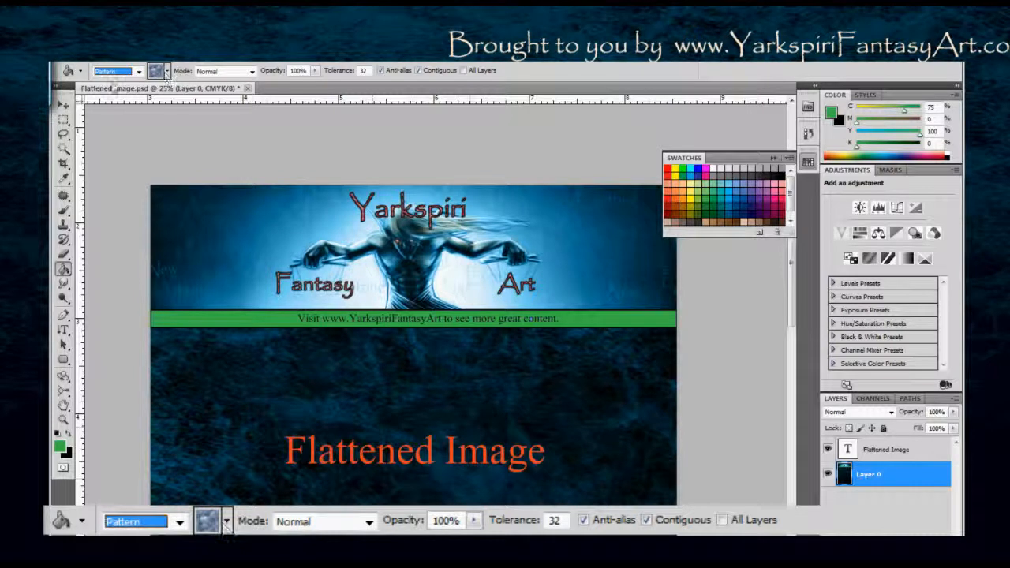
left_click(157, 71)
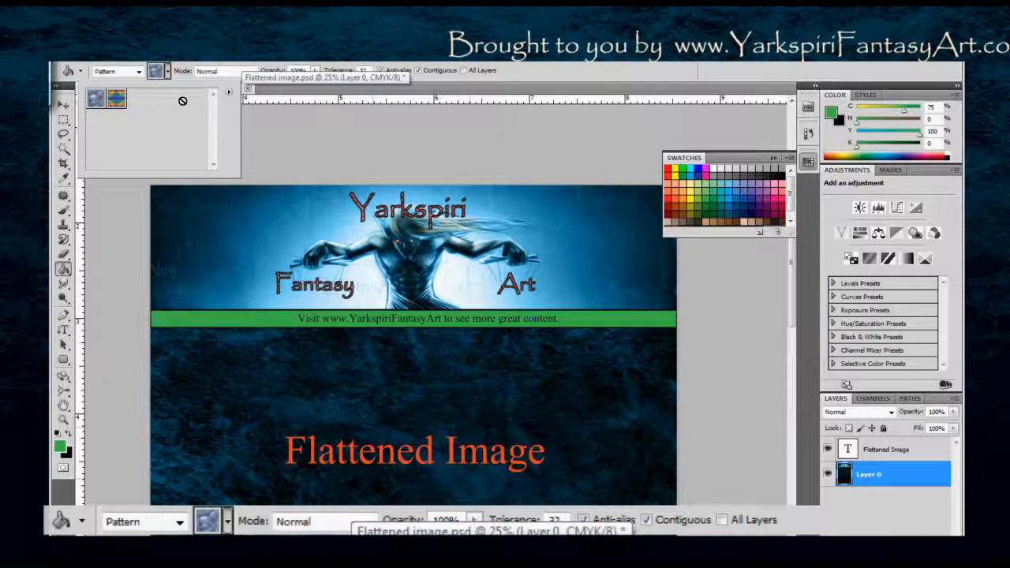
left_click(167, 72)
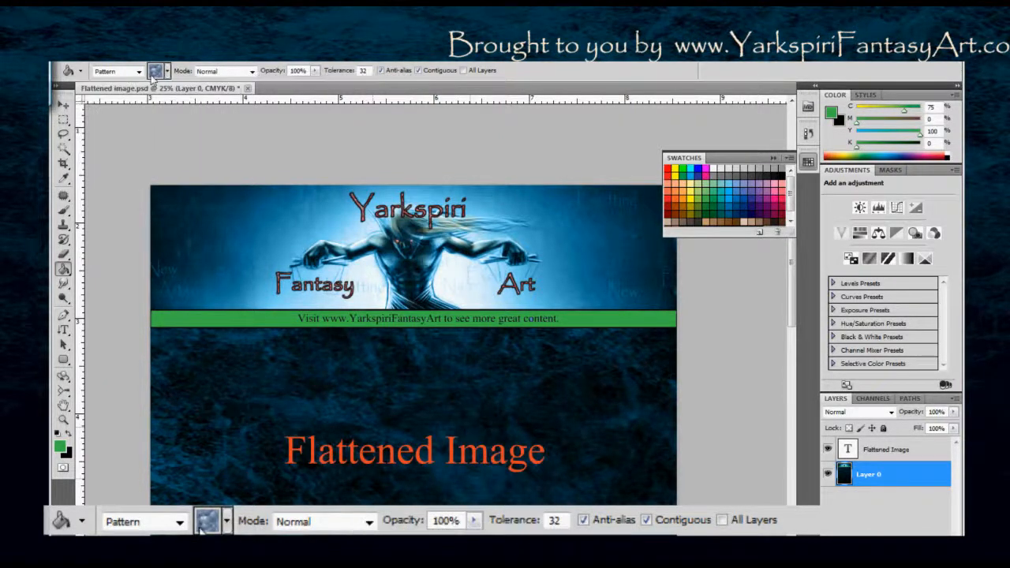
left_click(138, 72)
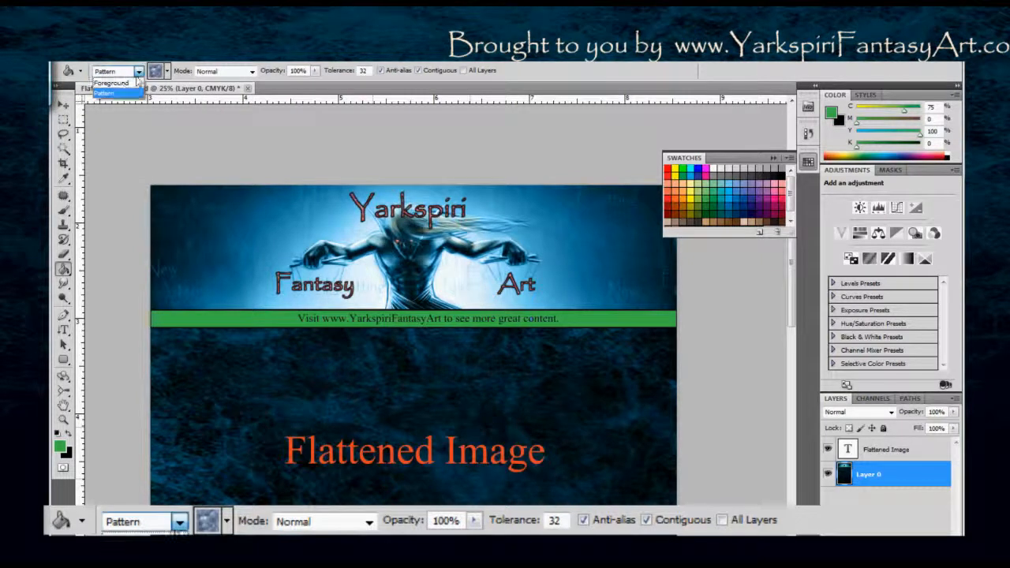
left_click(112, 82)
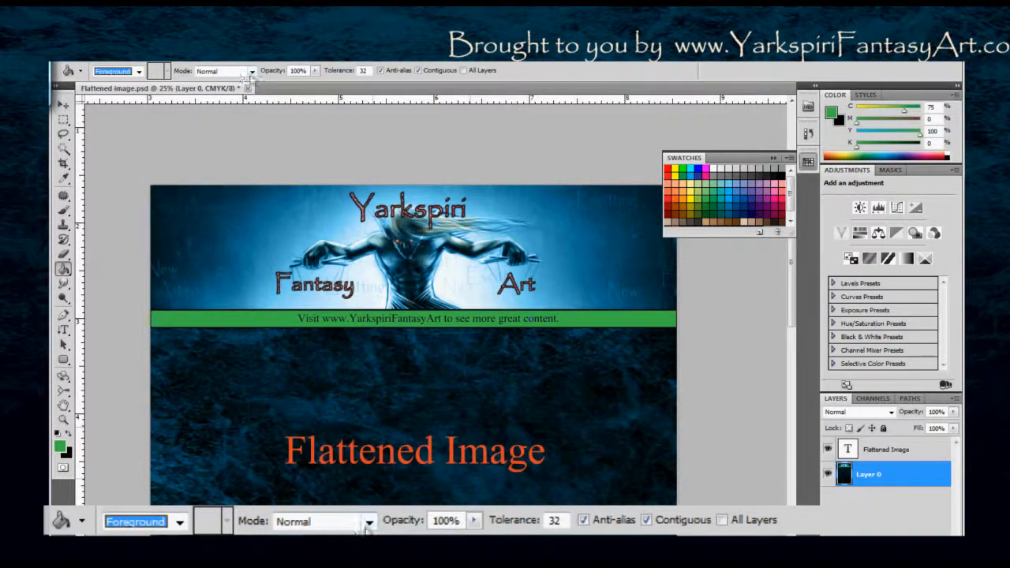
left_click(252, 71)
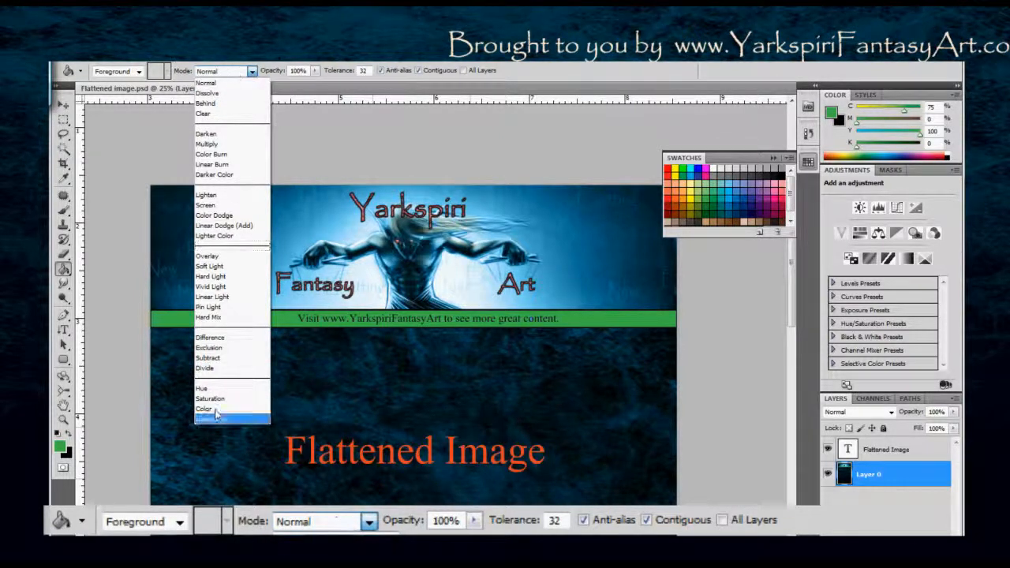
left_click(258, 71)
Set the Paint Bucket opacity to 20% and fill the green banner bar repeatedly with red.
left_click(315, 71)
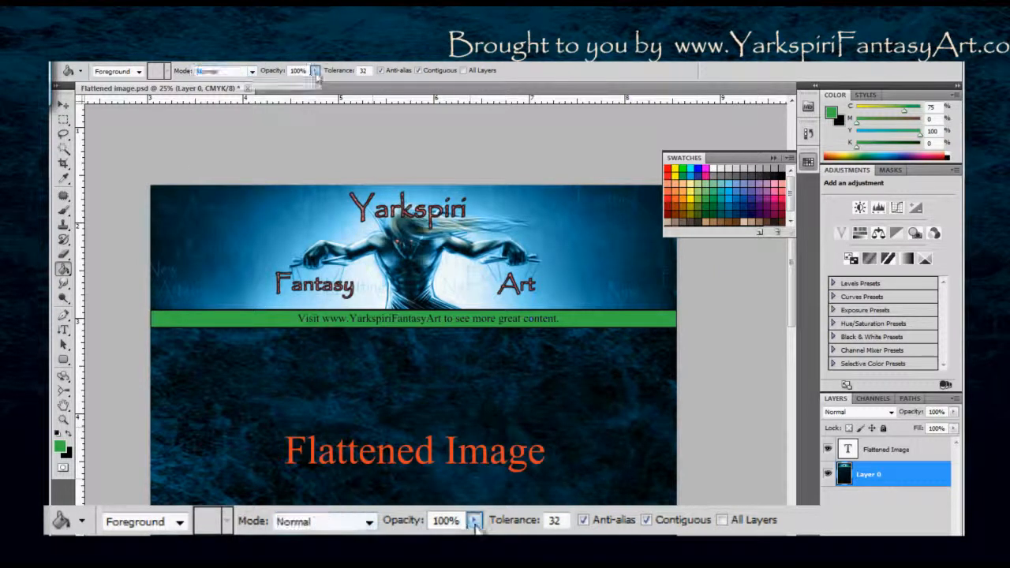
left_click(299, 71)
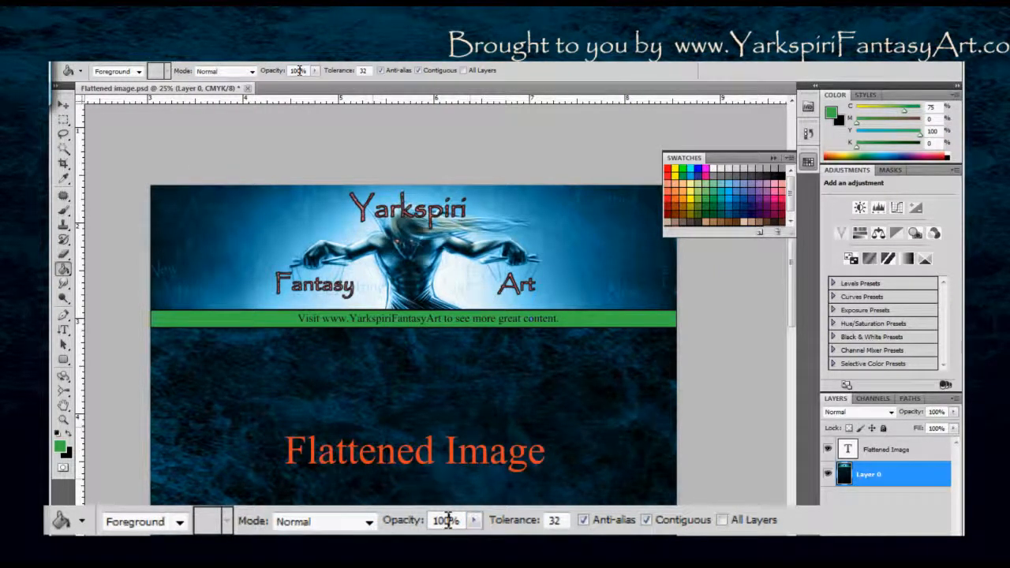
type("20")
key("Return")
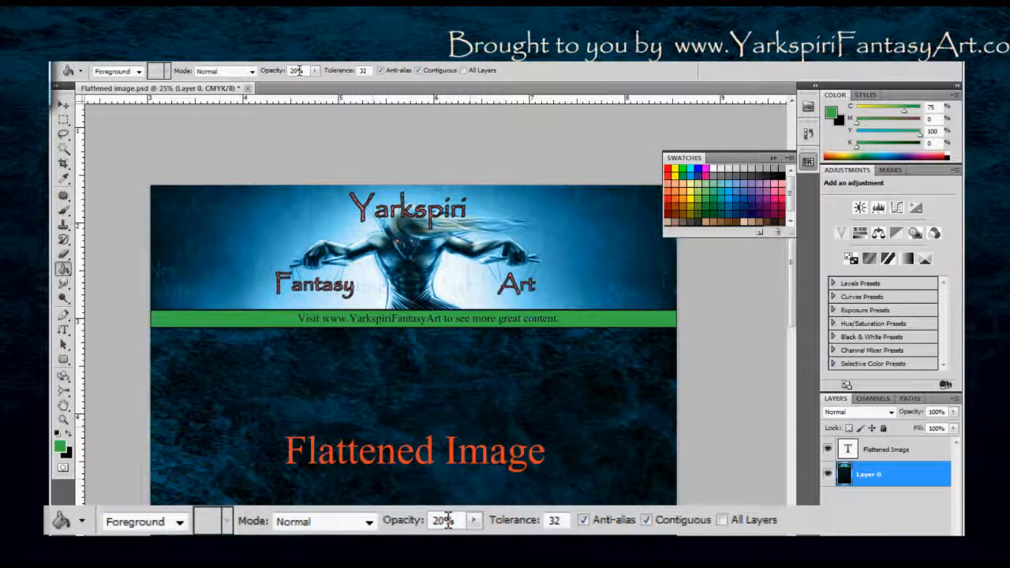
left_click(670, 198)
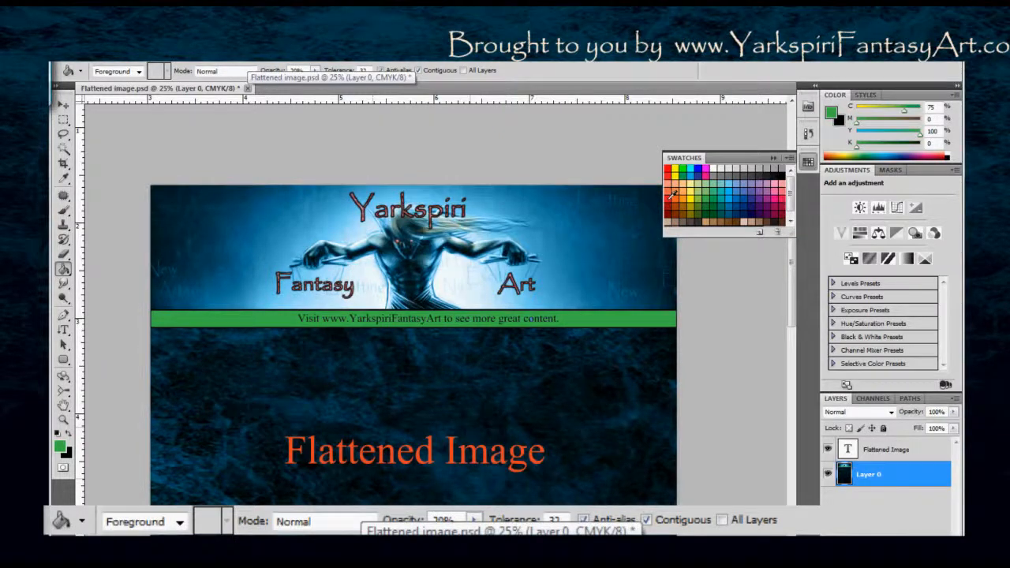
left_click(254, 318)
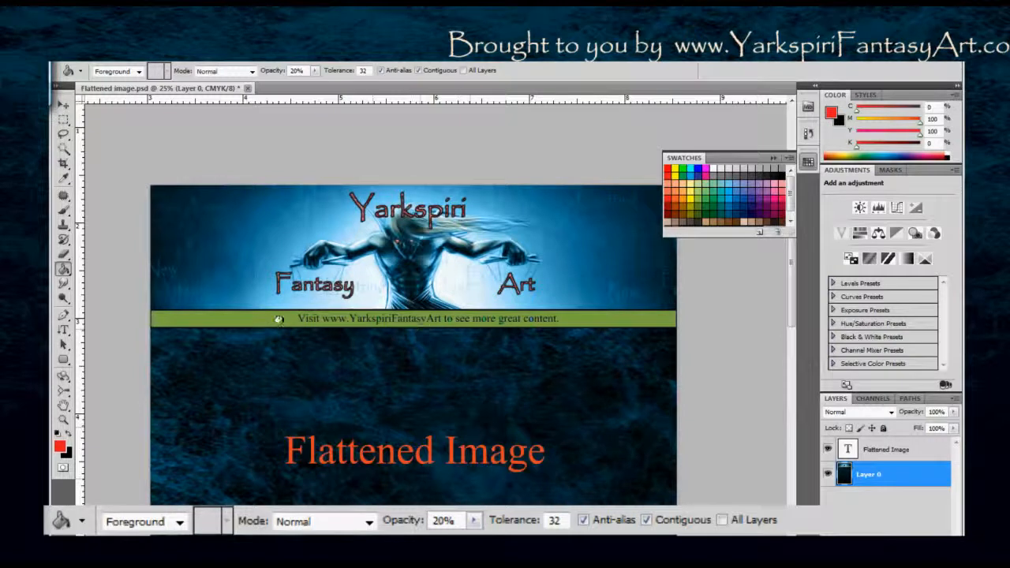
left_click(267, 317)
Enable All Layers for the Paint Bucket and choose a light yellow swatch as the foreground color.
left_click(464, 70)
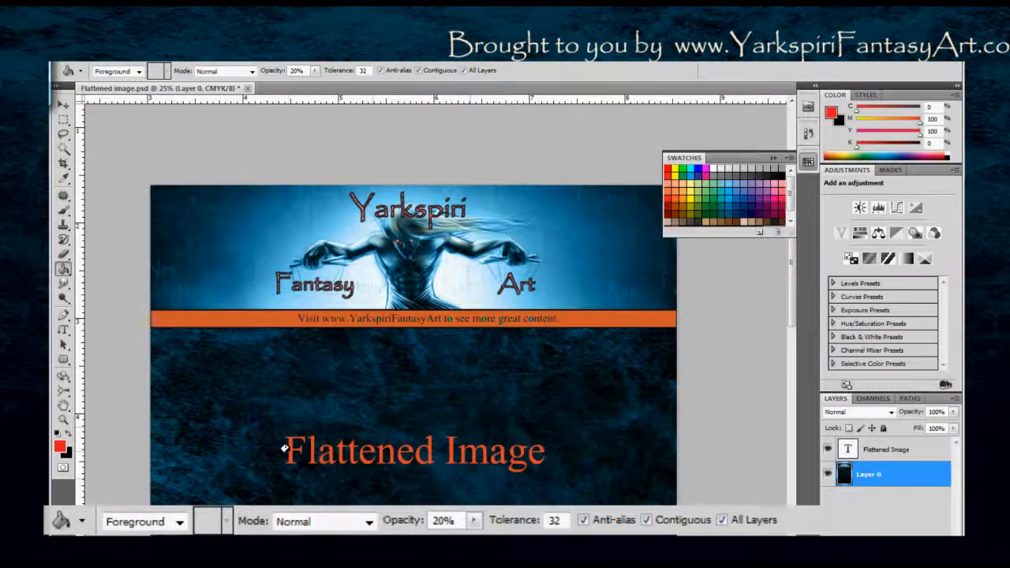
left_click(697, 200)
left_click(690, 191)
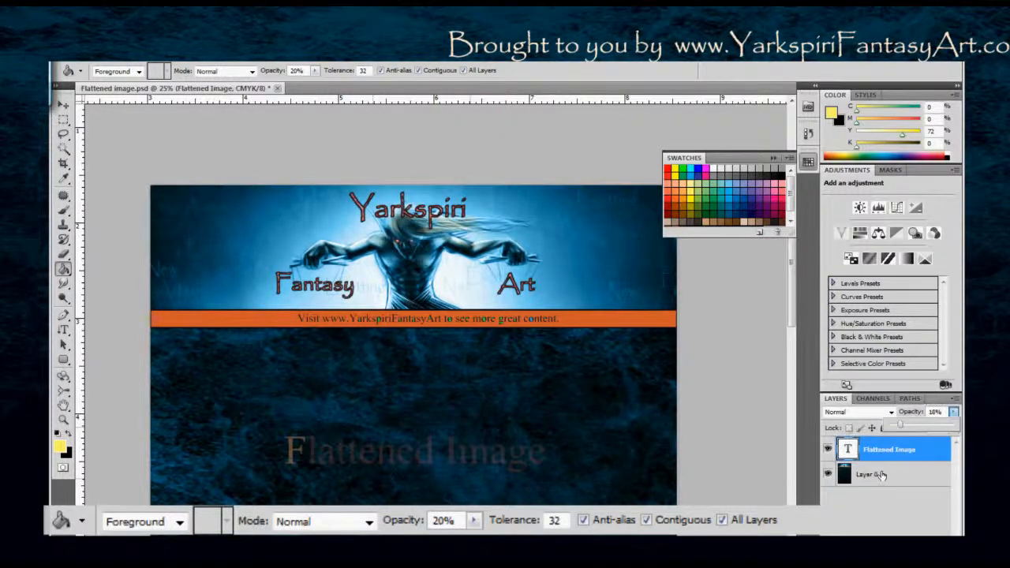
On Layer 0, fill the area behind the letter F of "Flattened Image" with yellow, undoing the stray background fill.
left_click(881, 475)
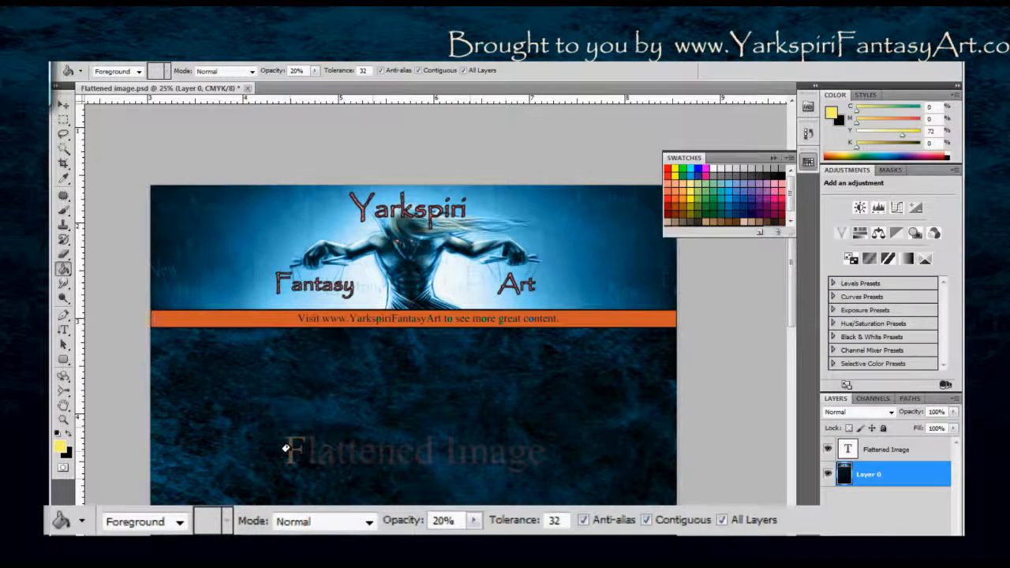
left_click(284, 450)
left_click(285, 462)
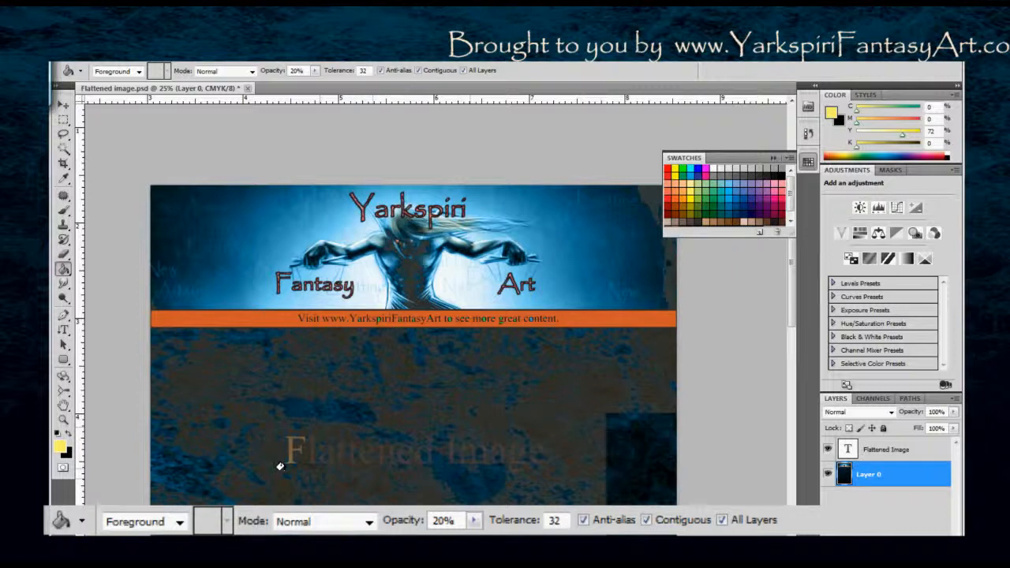
key("ctrl+z")
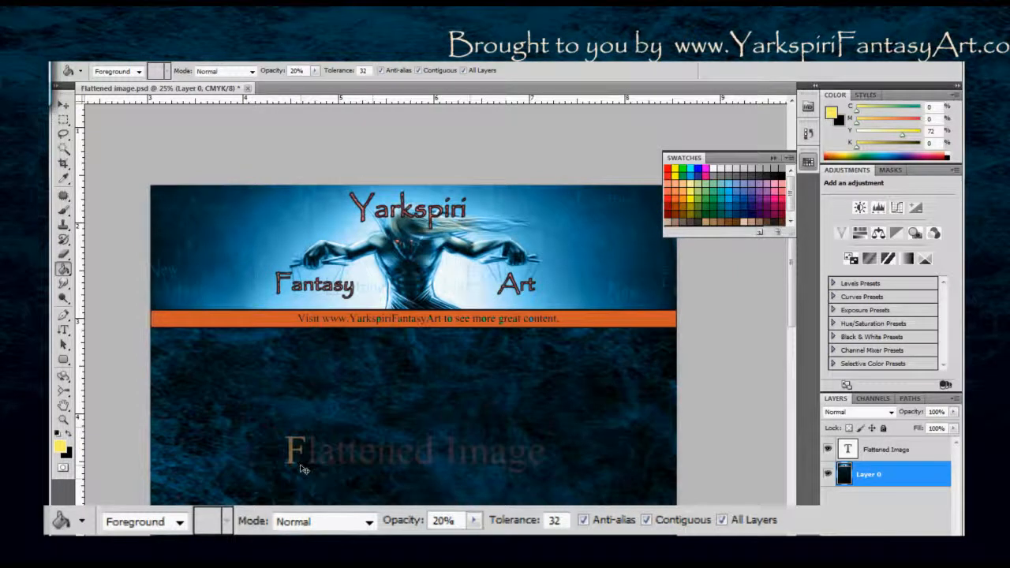
left_click(292, 455)
Set the opacity of the "Flattened Image" text layer to 51% and make Layer 0 active again.
left_click(882, 451)
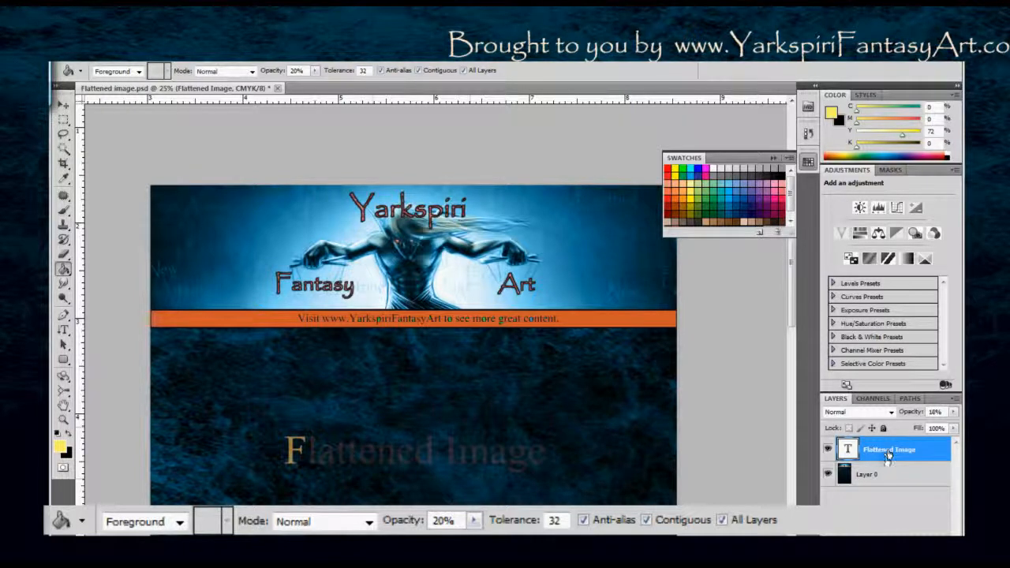
left_click(953, 414)
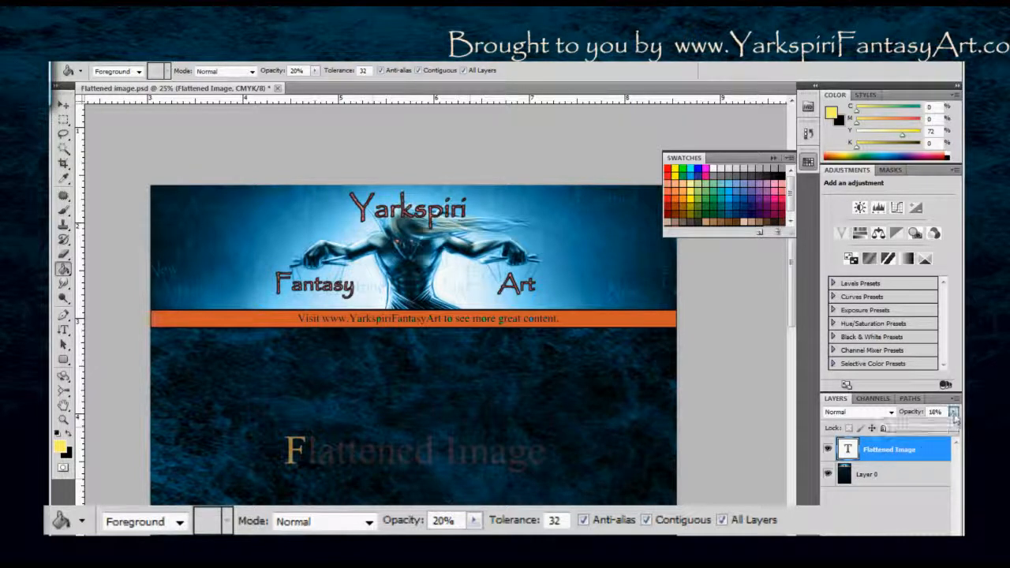
left_click_drag(900, 426, 956, 427)
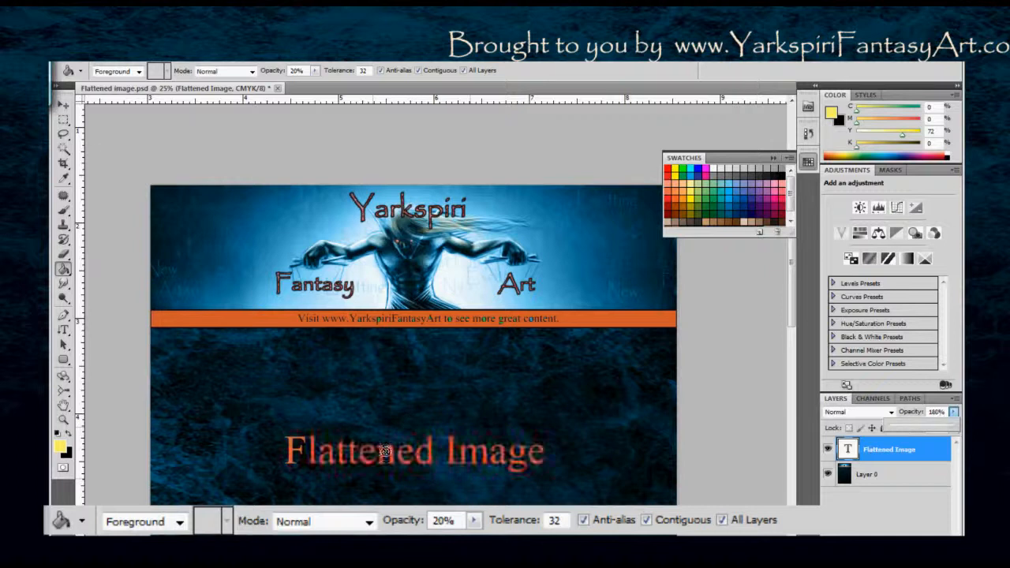
left_click(953, 412)
left_click_drag(954, 427, 925, 430)
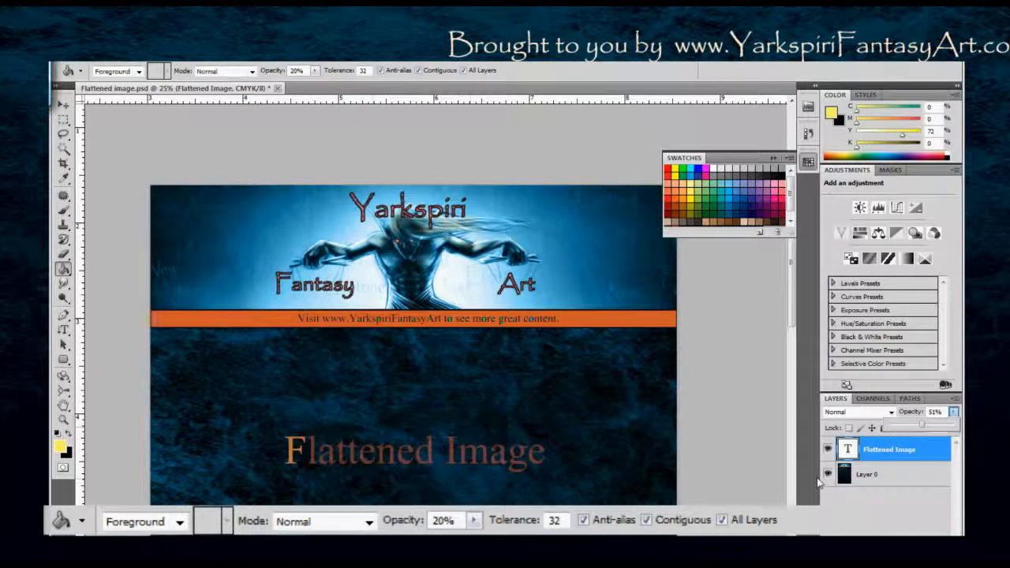
left_click(868, 474)
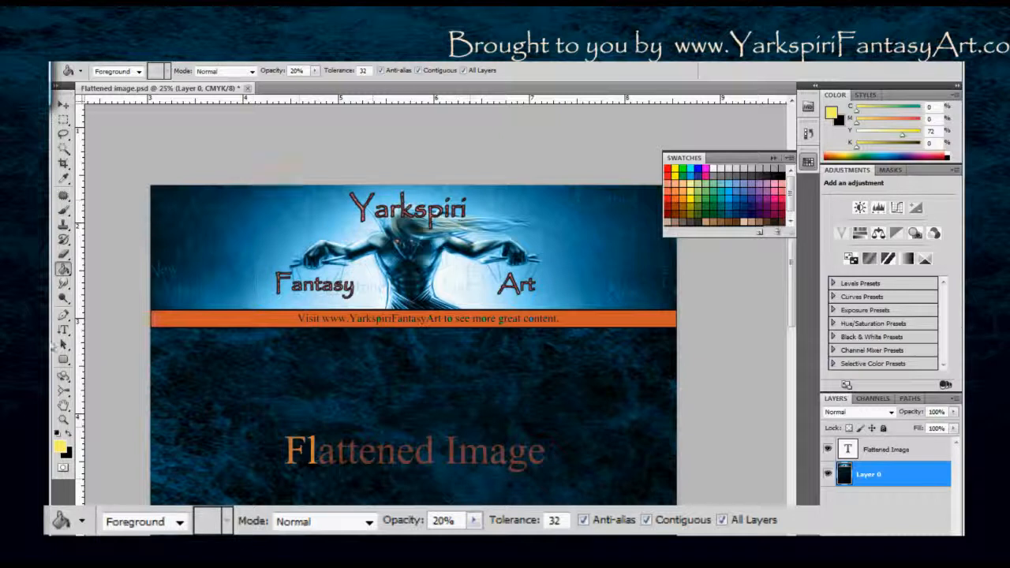
Try a yellow-to-transparent linear gradient across the left side of Layer 0 with the Gradient tool and undo it.
left_click(67, 271)
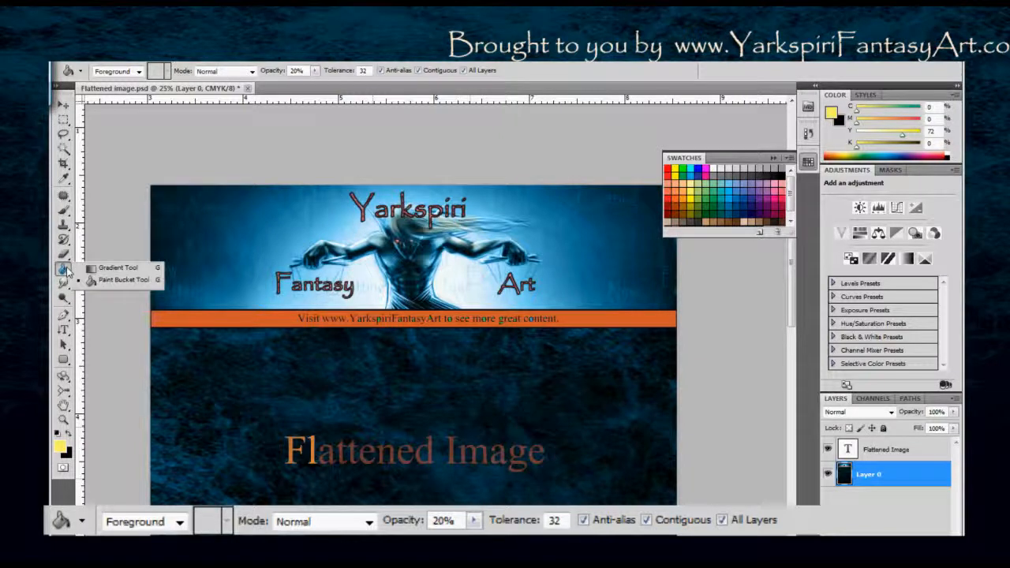
left_click(111, 268)
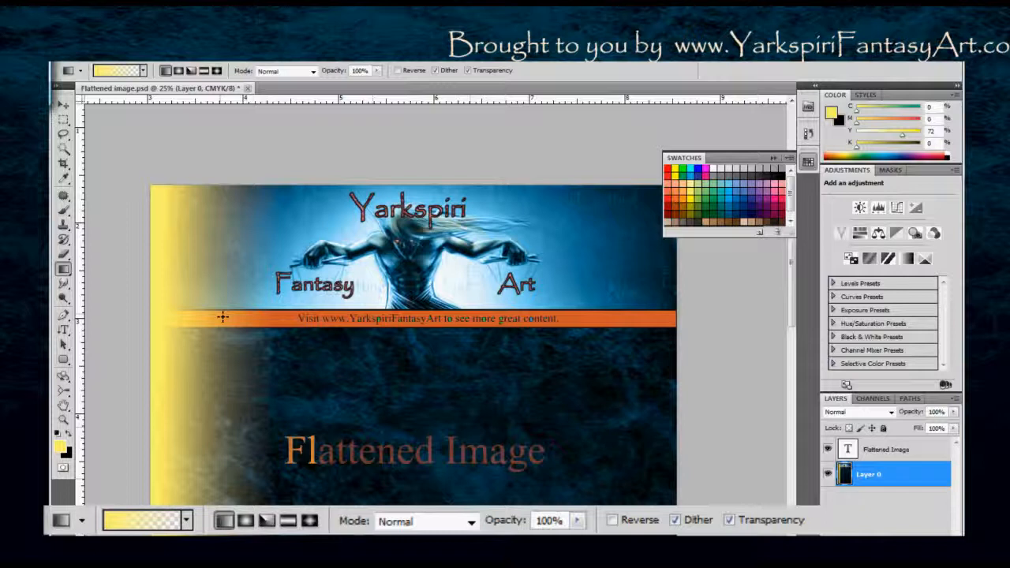
key("ctrl+z")
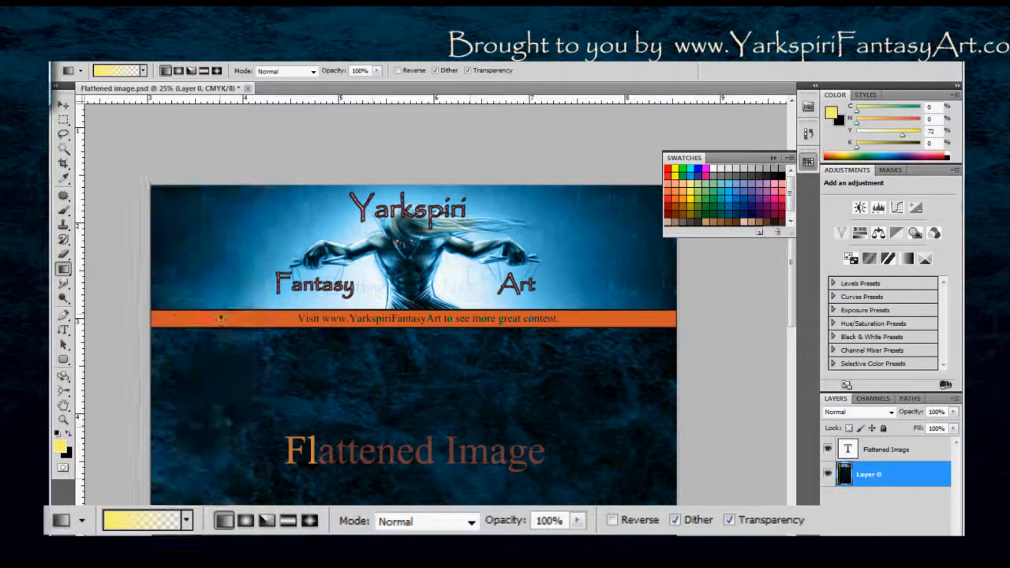
Select the orange banner bar with the Magic Wand and add a new layer placed above the "Flattened Image" text layer.
key("w")
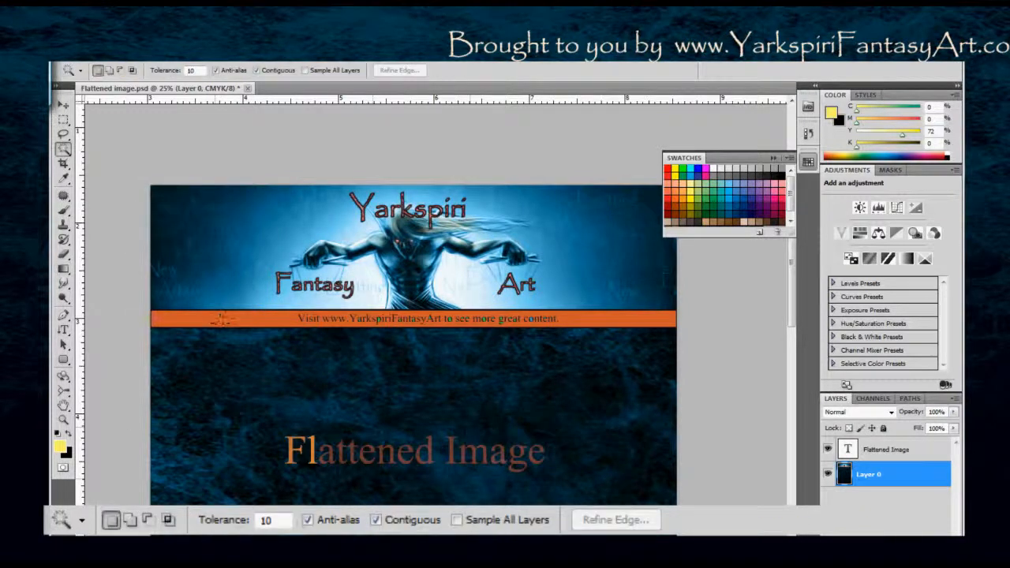
left_click(221, 322)
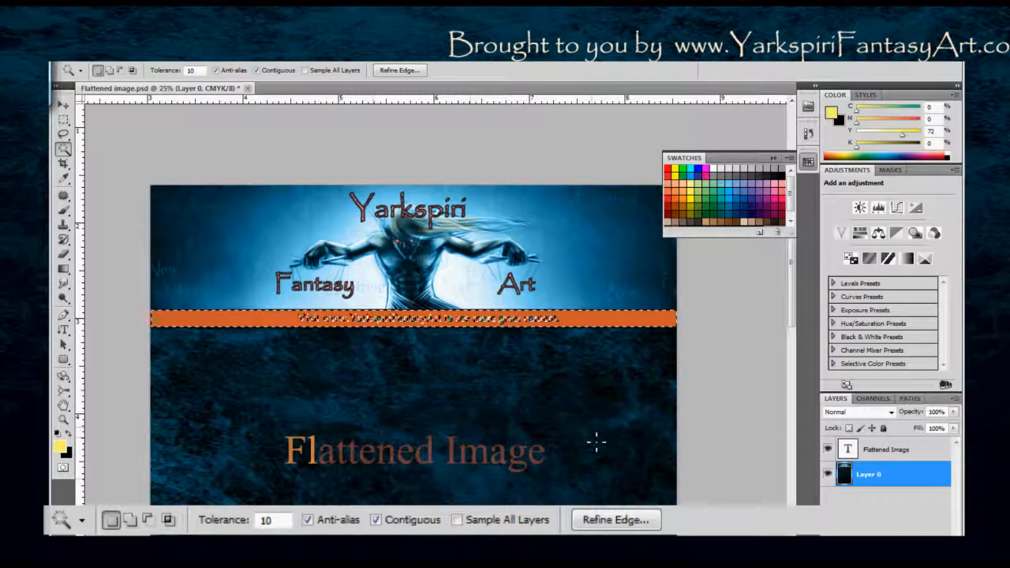
key("ctrl+shift+n")
key("Return")
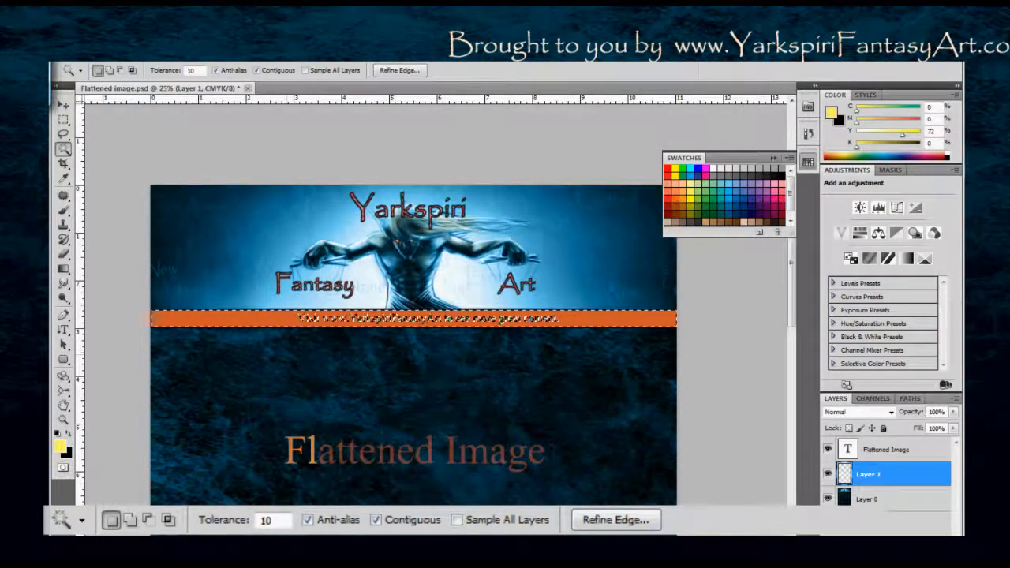
left_click_drag(844, 475, 841, 443)
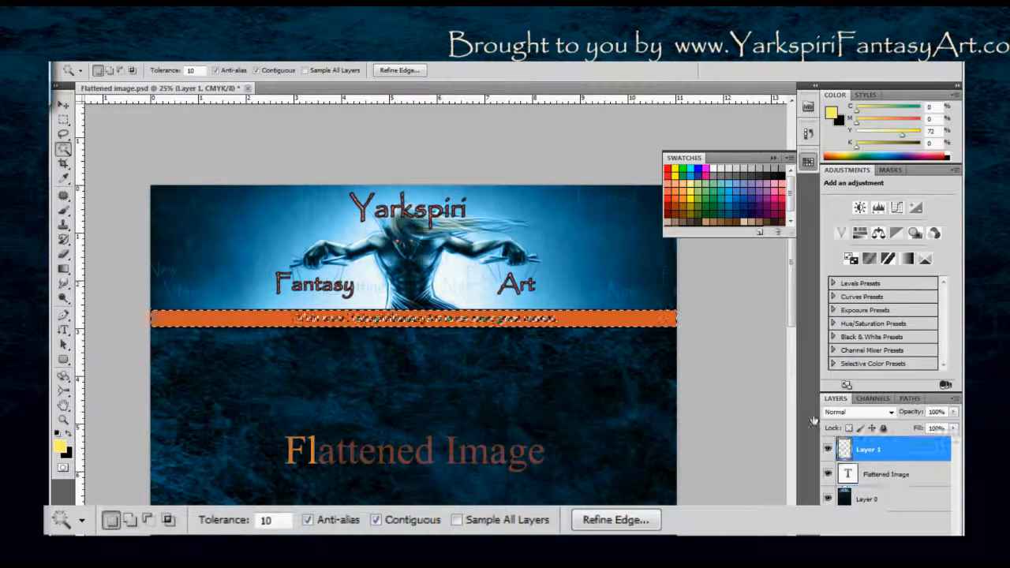
Apply a yellow-to-transparent linear gradient from the banner selection's left end toward its middle on the new layer, and deselect.
key("g")
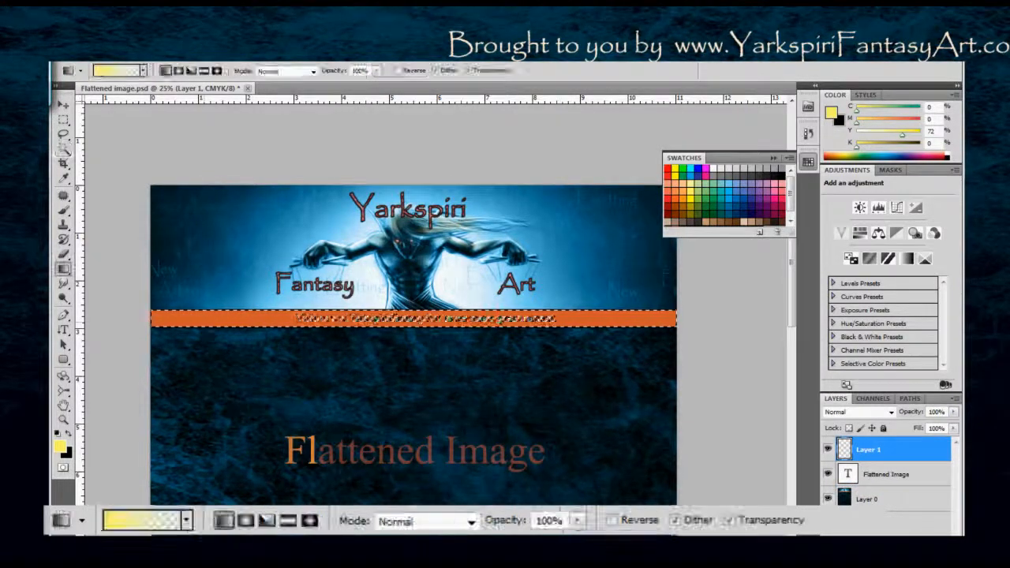
left_click_drag(189, 322, 451, 336)
key("ctrl+d")
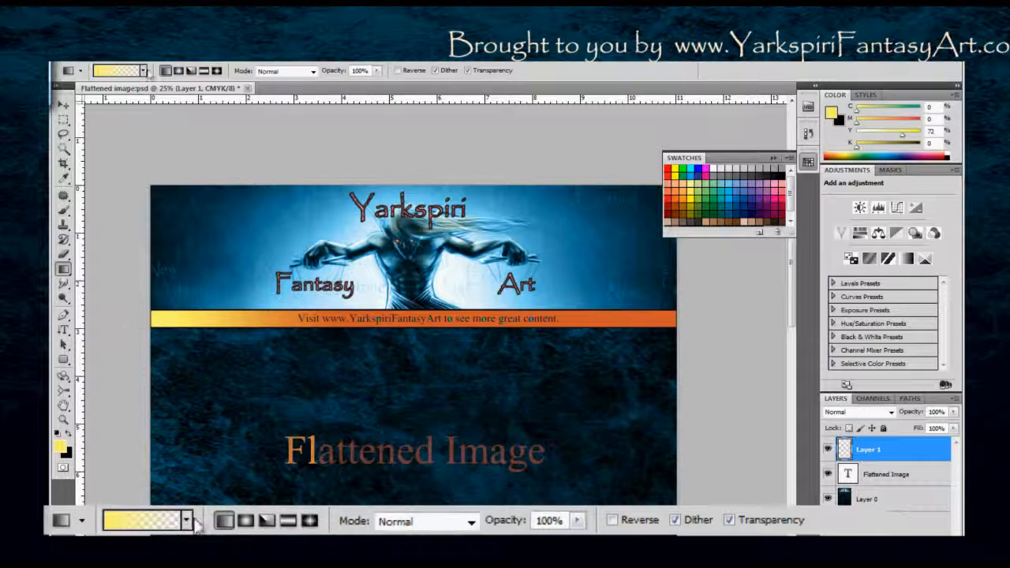
Choose the Foreground to Background preset for the Gradient tool, running from yellow to black.
left_click(145, 72)
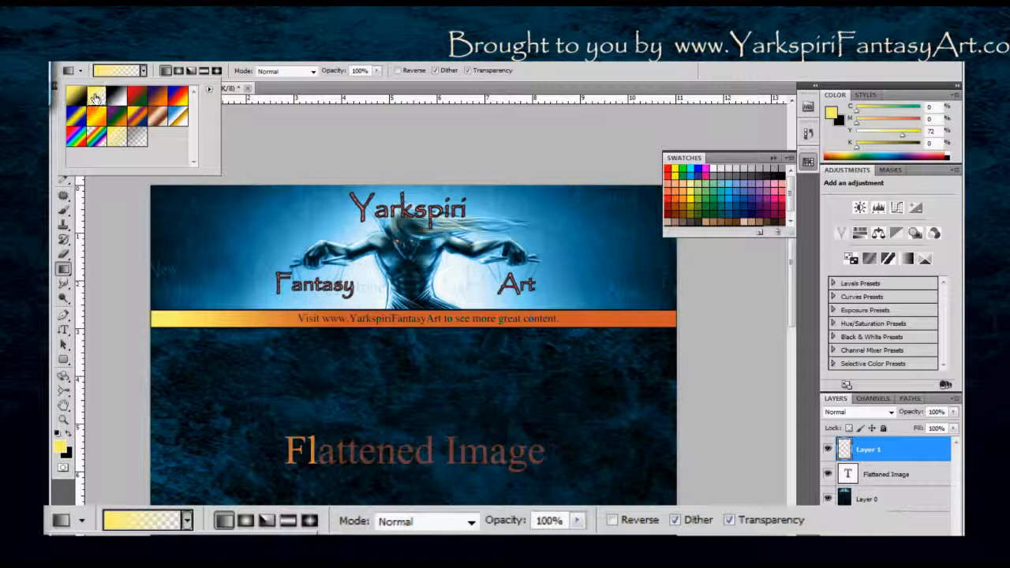
left_click(77, 96)
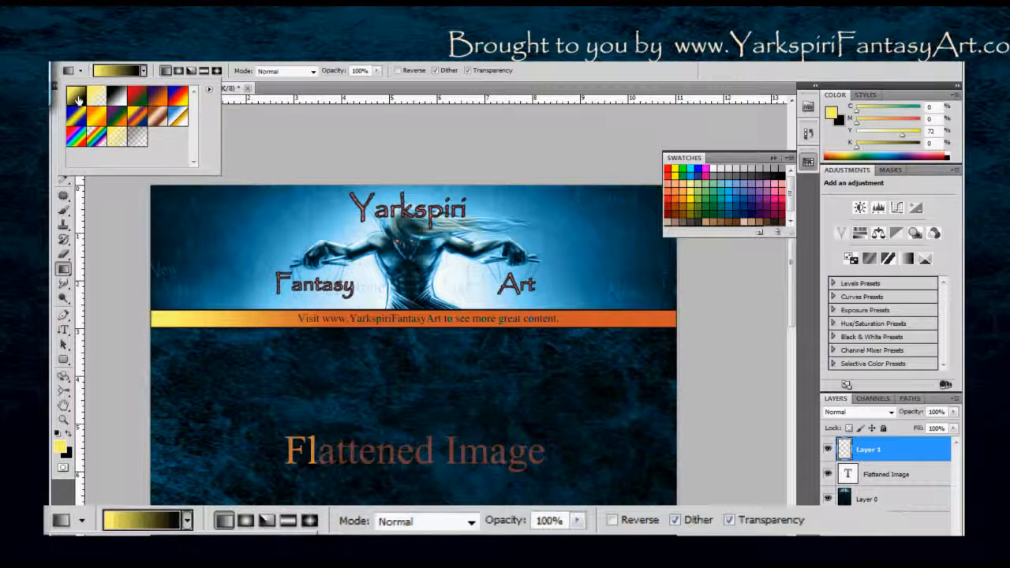
left_click(144, 71)
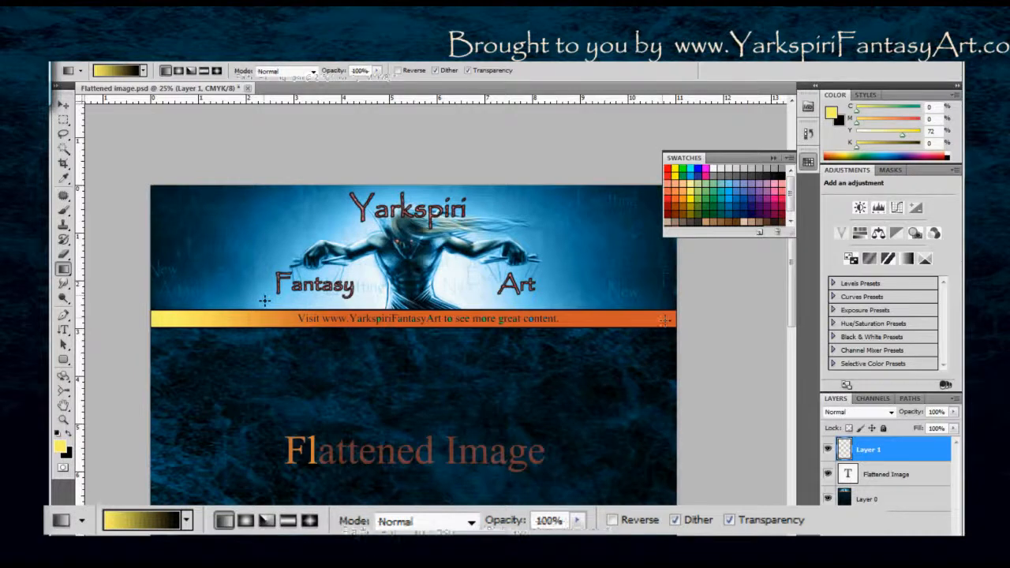
Turn on Sample All Layers for the Magic Wand and select the orange part of the banner bar.
key("w")
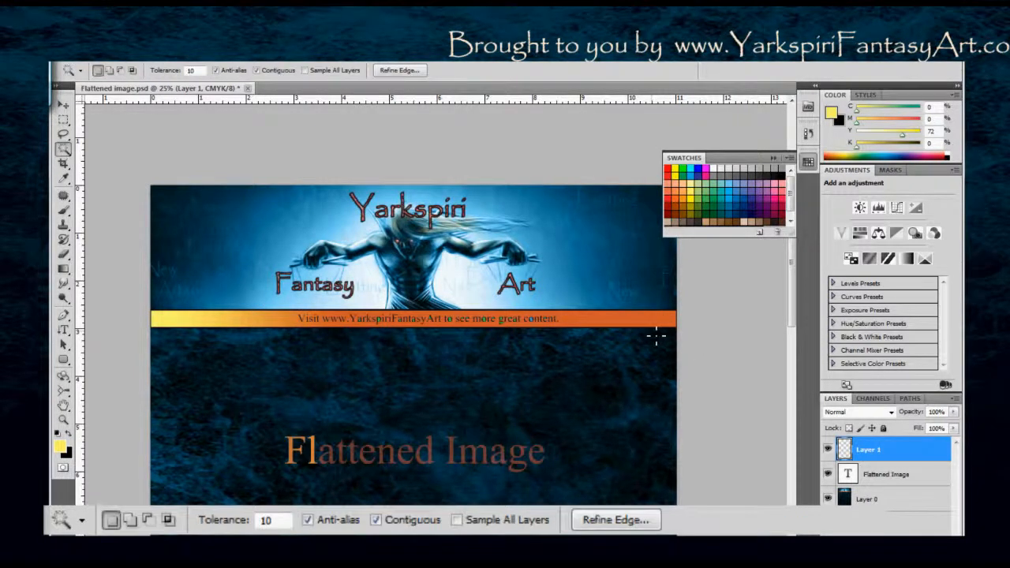
left_click(663, 320)
left_click(663, 320)
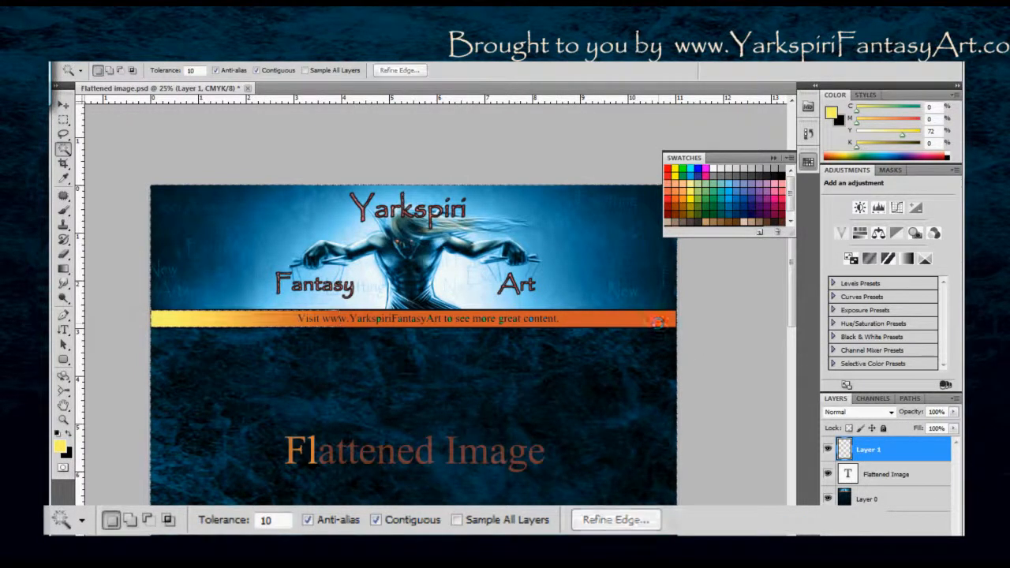
left_click(661, 322)
key("ctrl+d")
left_click(305, 71)
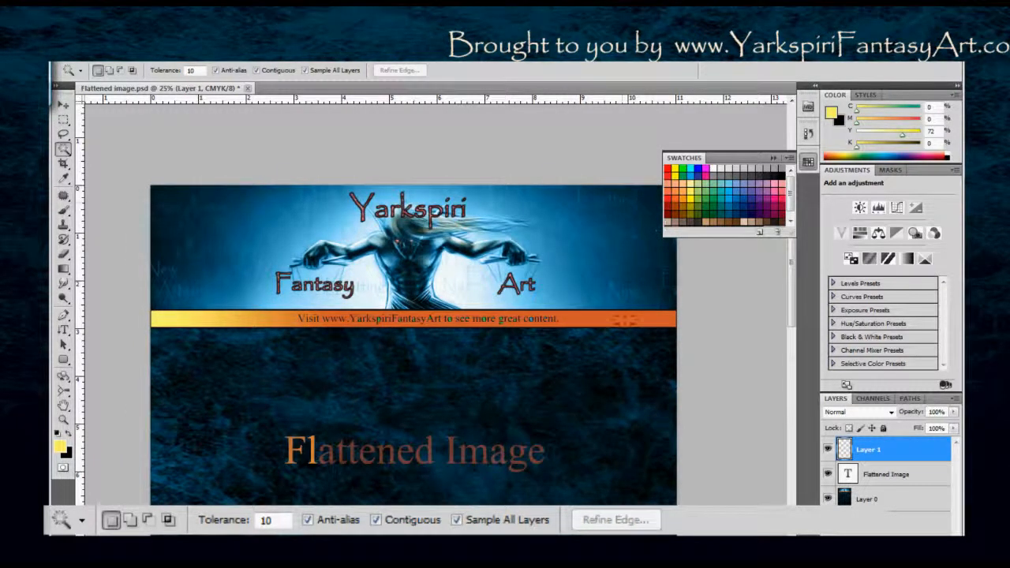
left_click(632, 321)
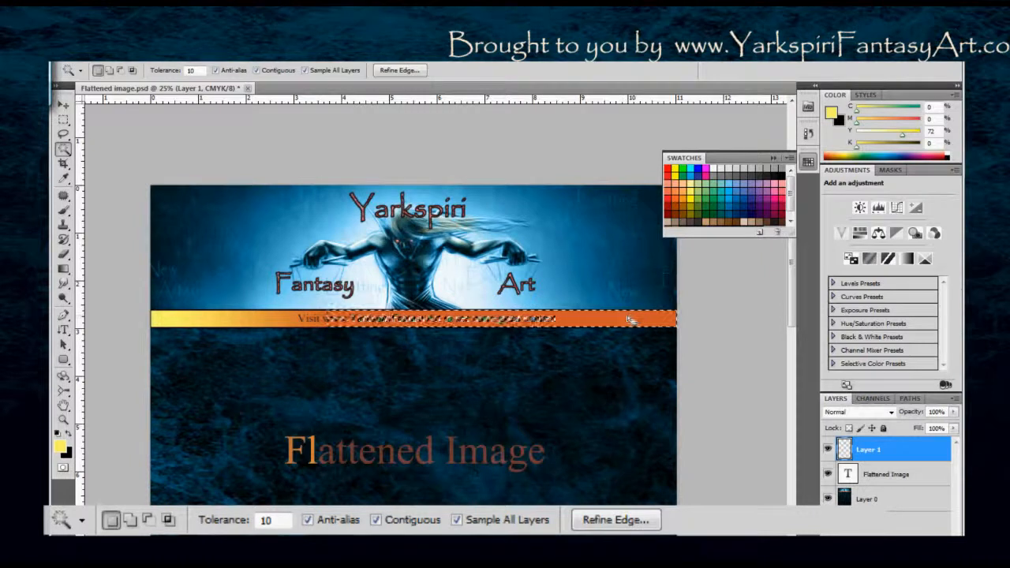
Try a yellow-to-black linear gradient from the banner selection's right end toward its middle and undo it.
key("g")
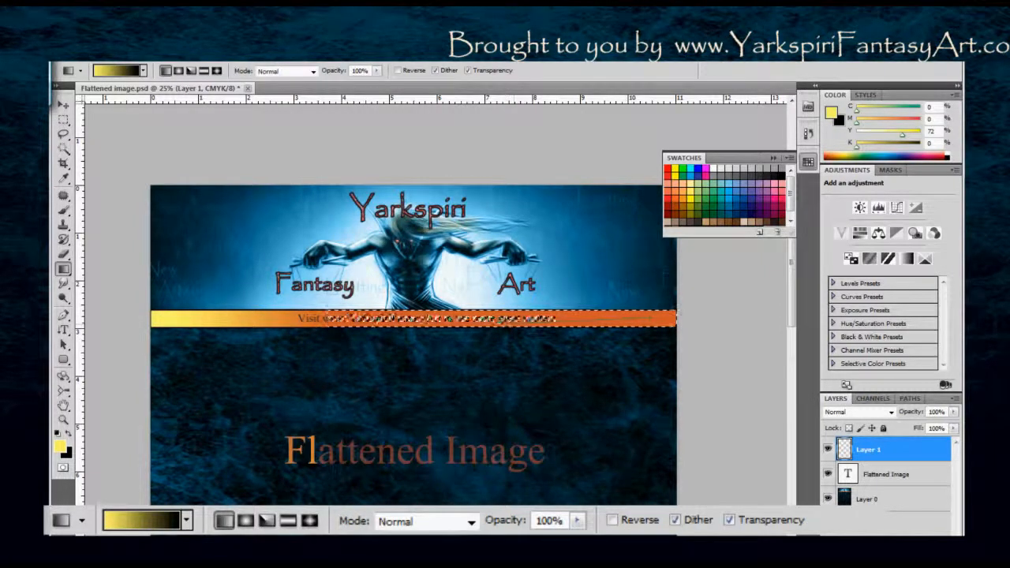
left_click_drag(661, 318, 544, 319)
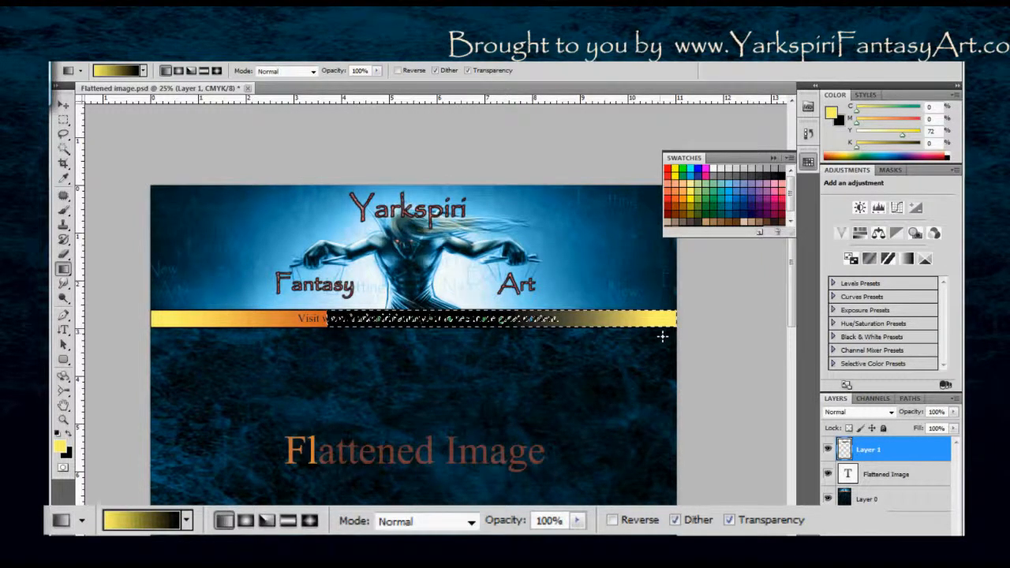
key("ctrl+d")
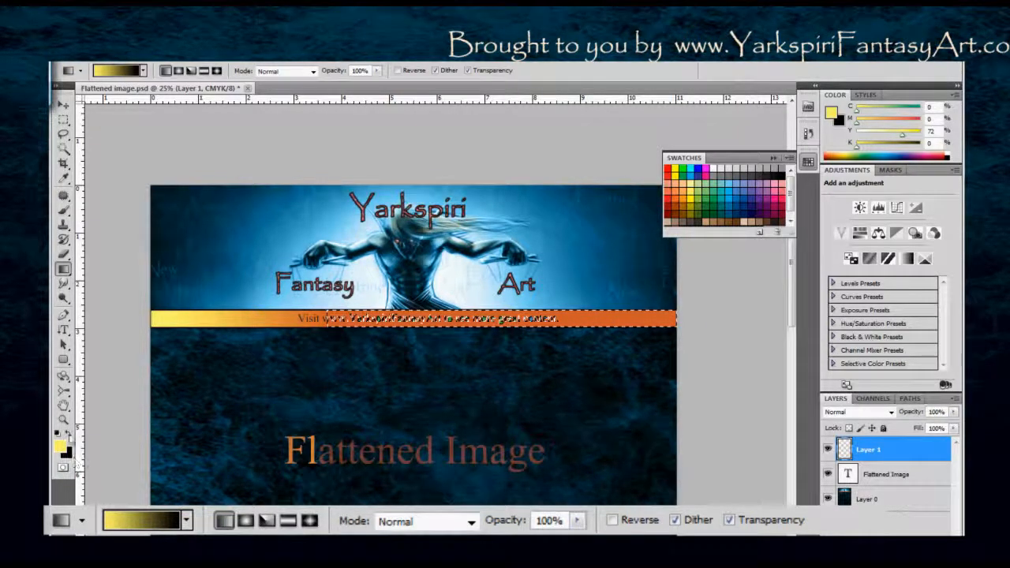
Swap the foreground and background colors and set the foreground to teal (C 82, M 30, Y 40, K 4).
left_click(68, 433)
left_click(60, 446)
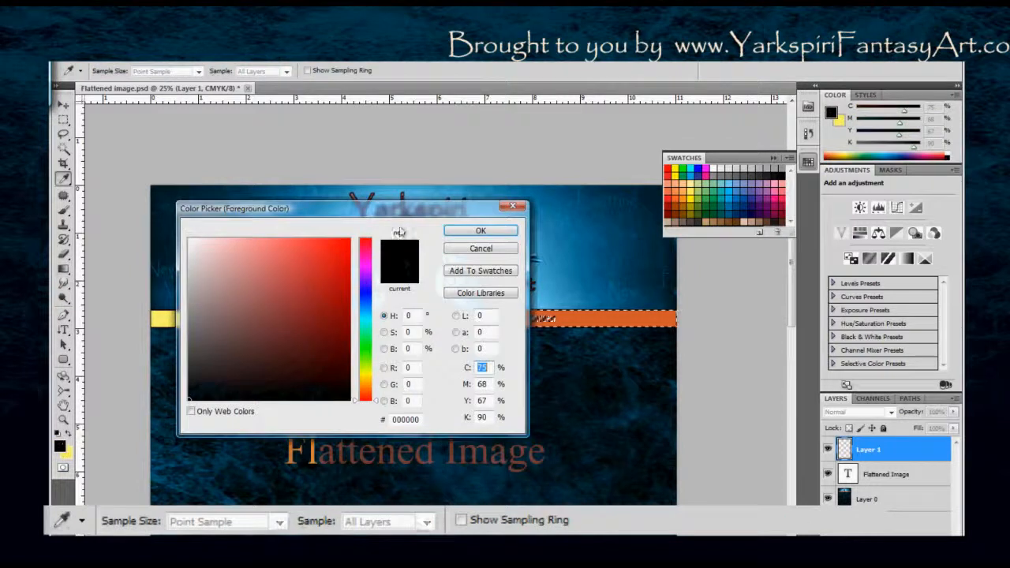
left_click_drag(378, 209, 637, 140)
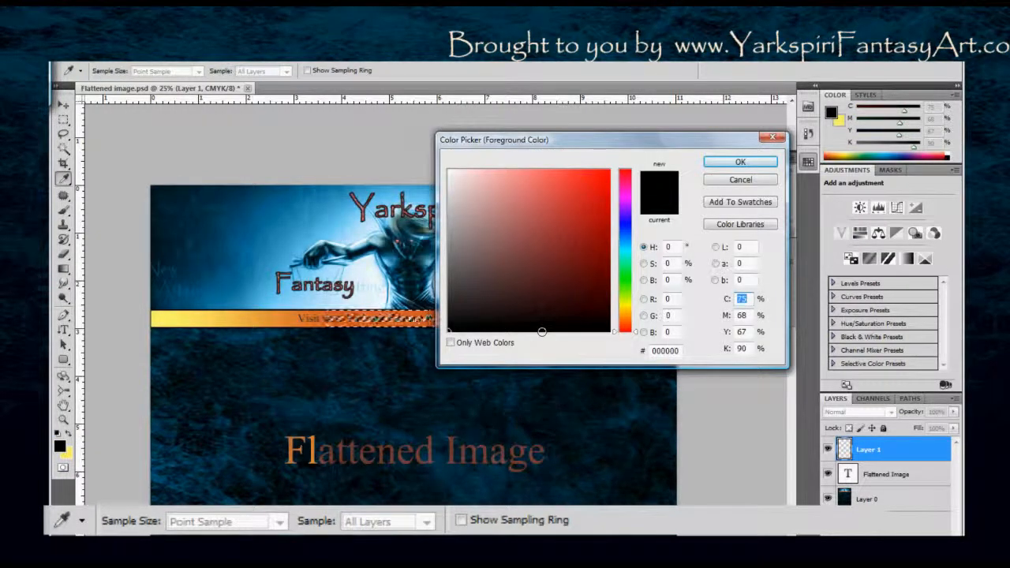
left_click(625, 250)
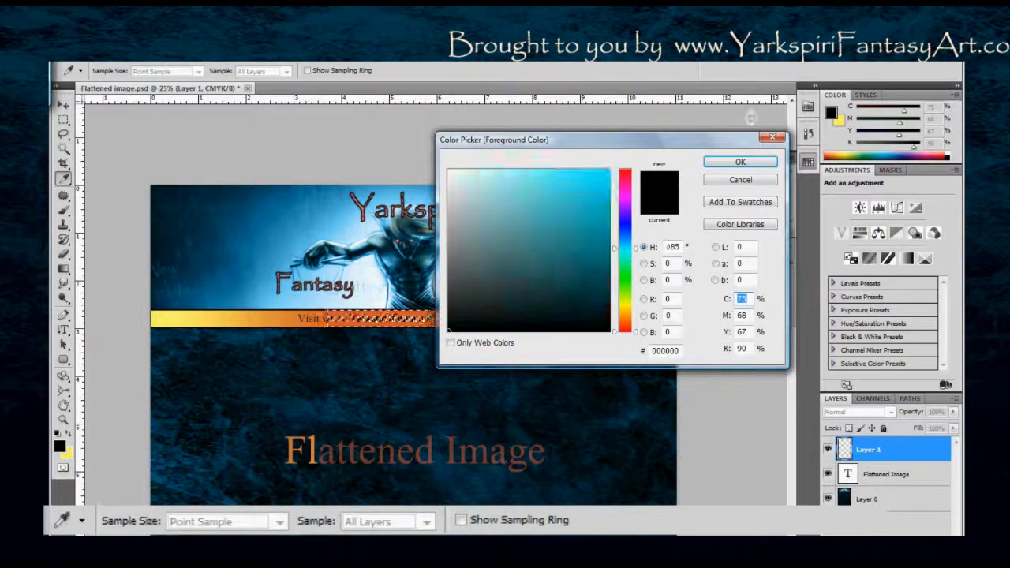
mouse_move(552, 261)
left_mouse_down()
mouse_move(532, 275)
mouse_move(573, 241)
left_mouse_up()
left_click(740, 161)
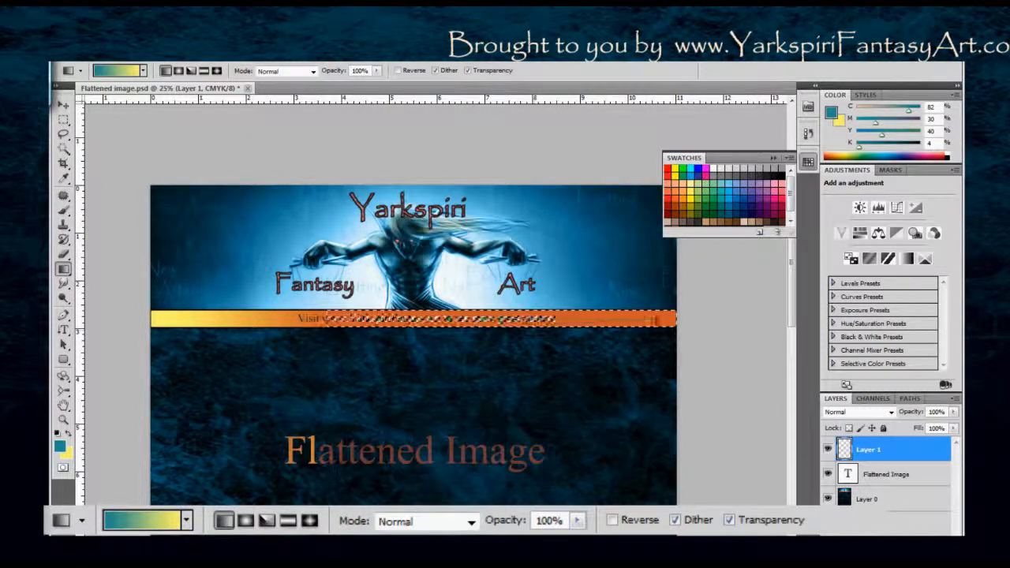
Try a teal-to-yellow linear gradient from the banner selection's right end leftward, undo it and deselect.
left_click_drag(667, 319, 503, 330)
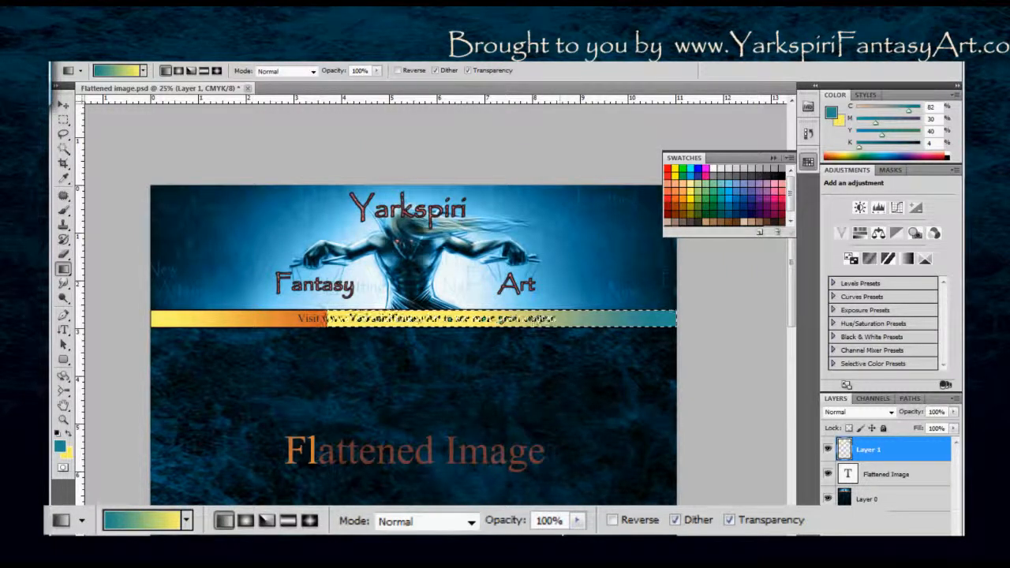
key("ctrl+z")
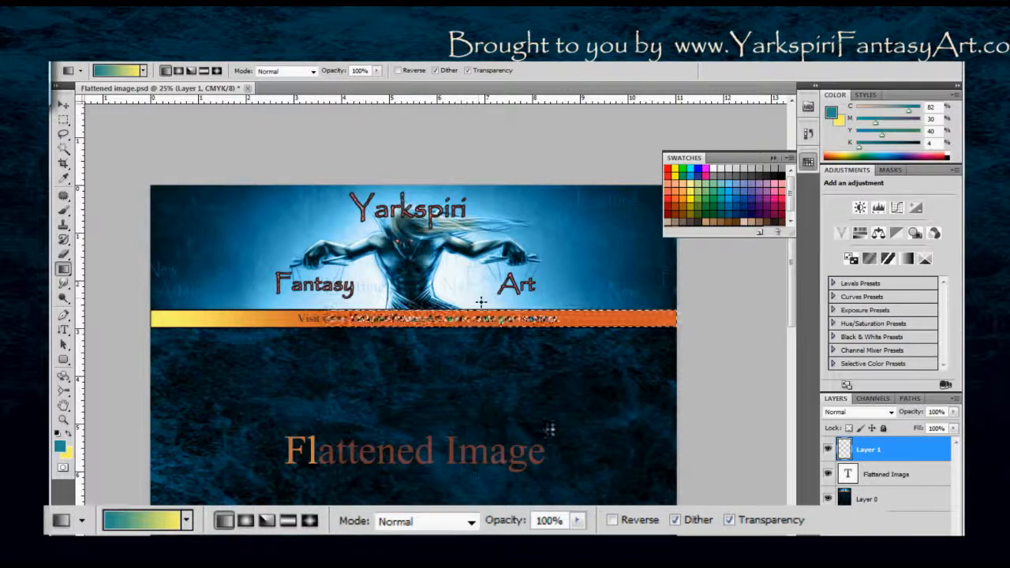
key("ctrl+d")
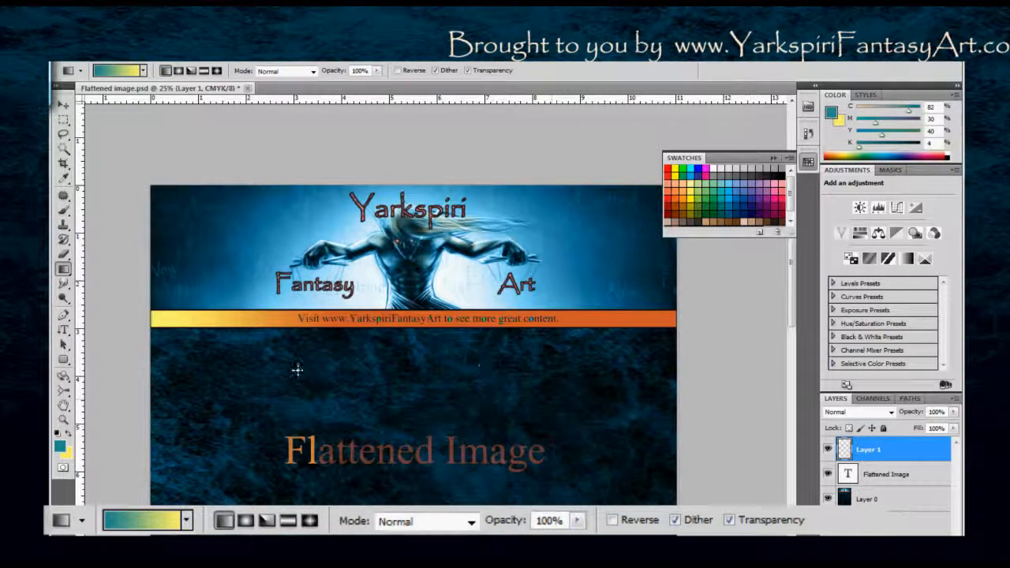
Select a rectangular area between the banner bar and the "Flattened Image" text, and open the current gradient in the Gradient Editor.
key("m")
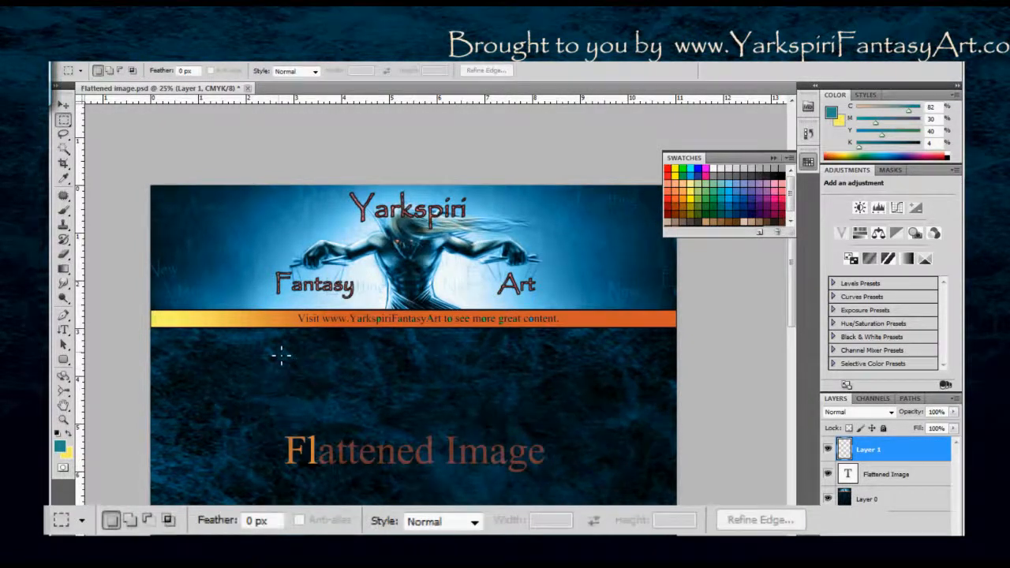
left_click_drag(272, 346, 566, 418)
key("g")
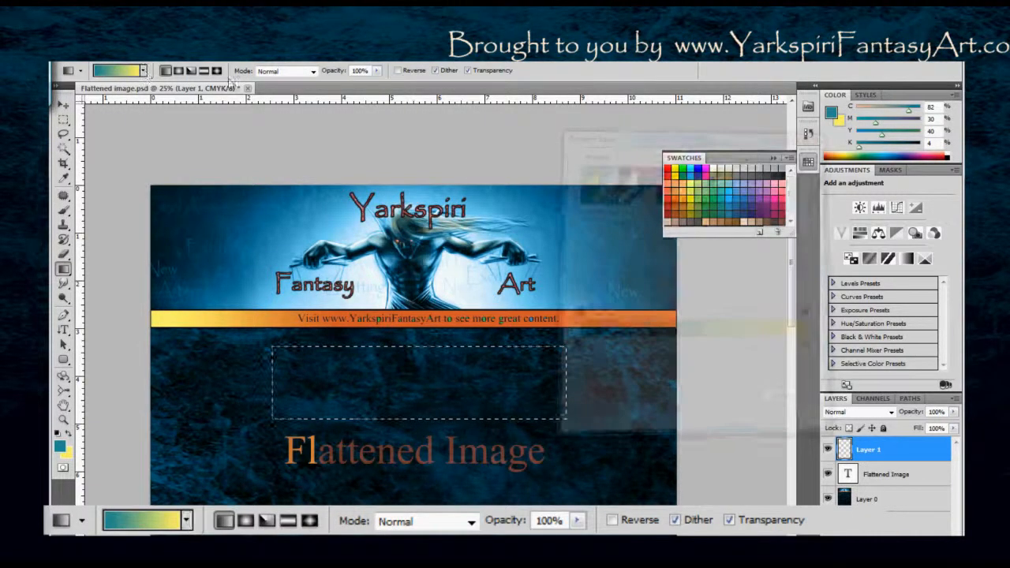
left_click(143, 70)
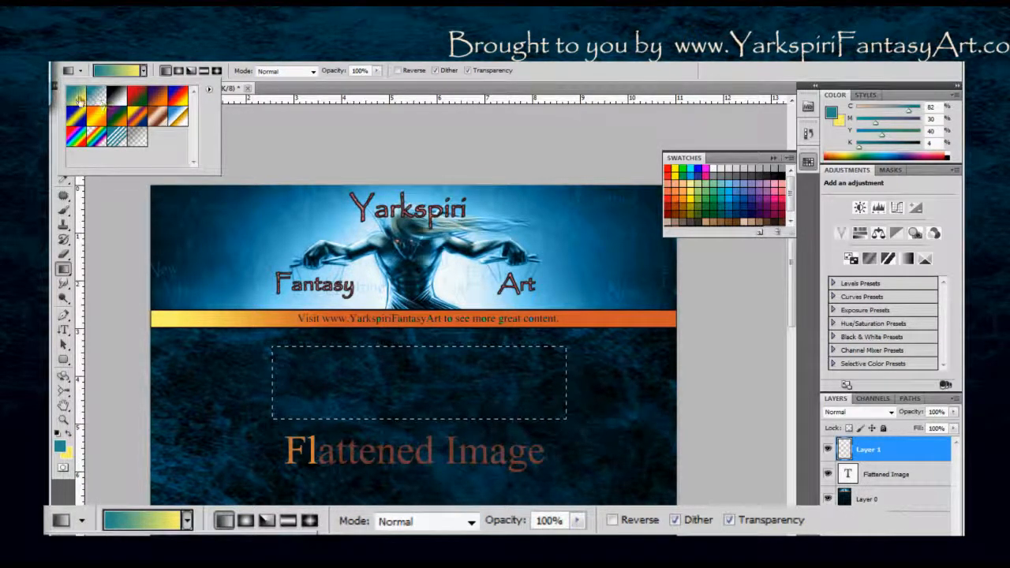
left_click(143, 70)
left_click(119, 71)
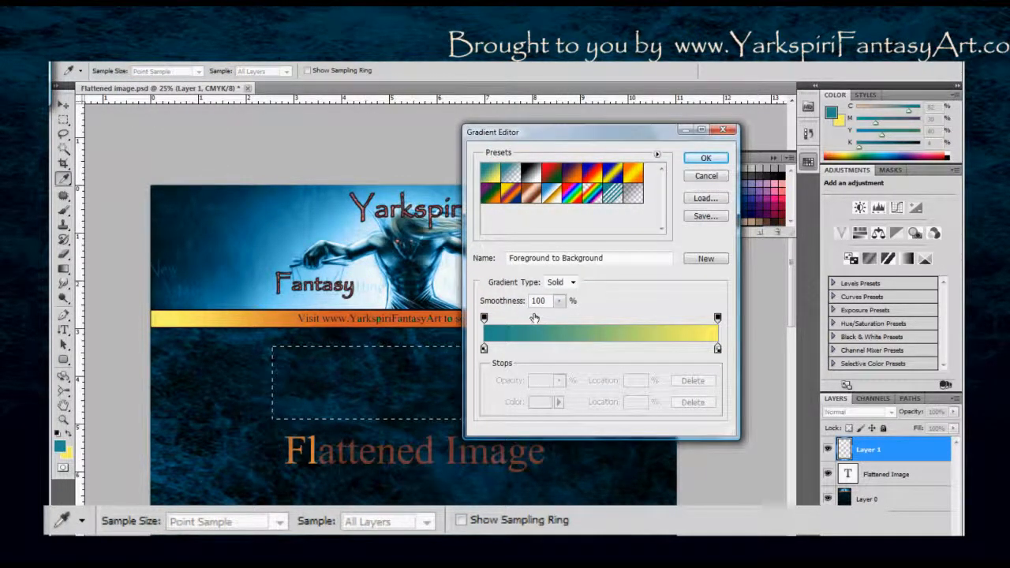
Add a blue (#272192) color stop at 30% and move the midpoint between the teal and blue stops to 33%.
mouse_move(537, 352)
left_mouse_down()
mouse_move(563, 350)
mouse_move(553, 351)
left_mouse_up()
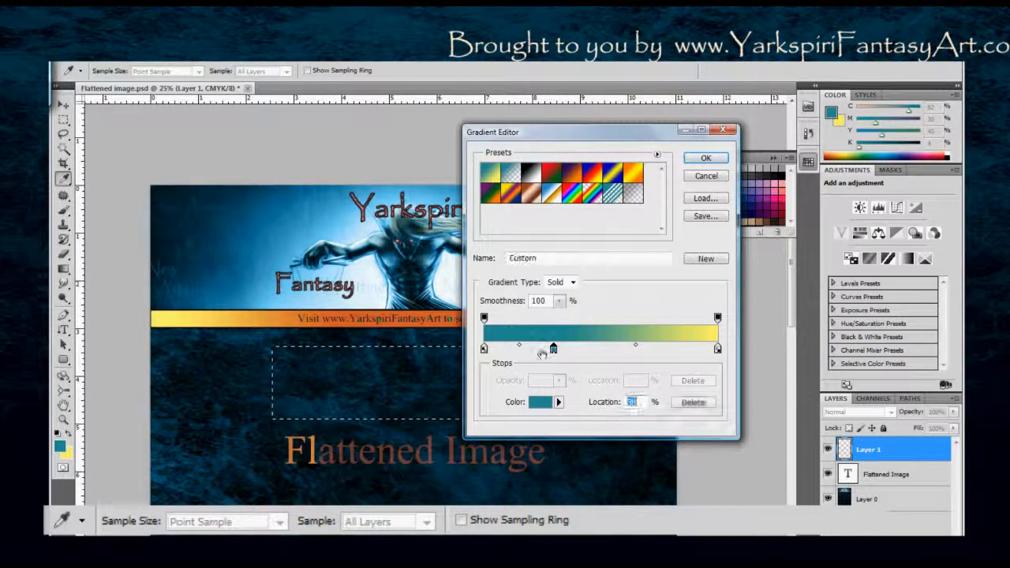
left_click(538, 404)
left_click_drag(584, 146, 802, 254)
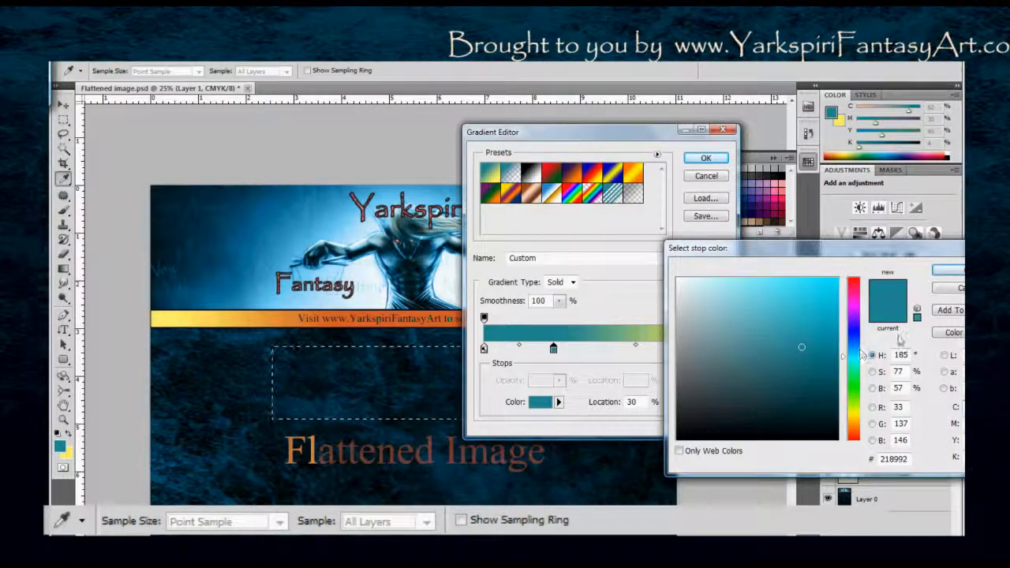
left_click_drag(860, 355, 860, 331)
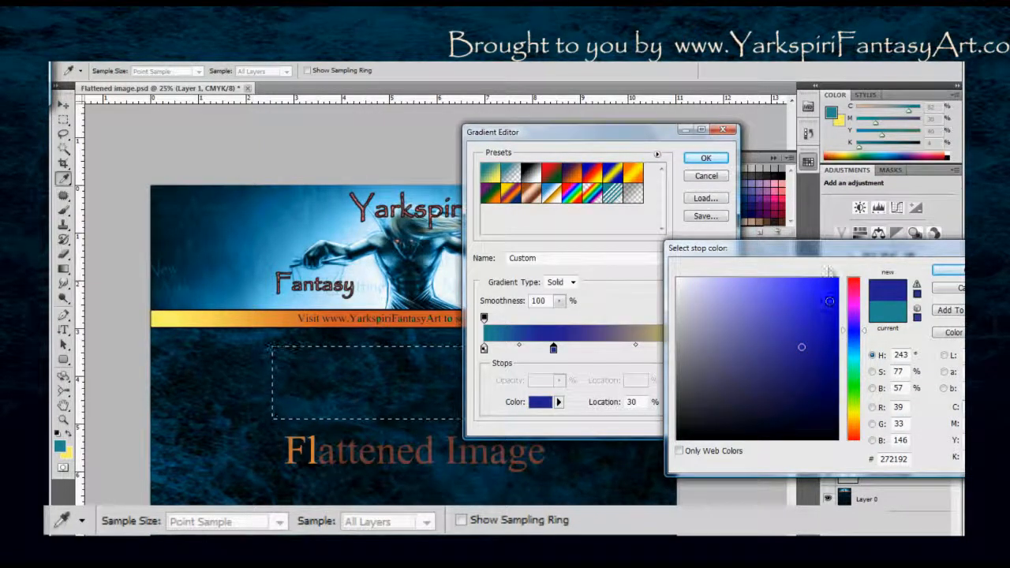
left_click_drag(823, 254, 617, 285)
left_click(744, 304)
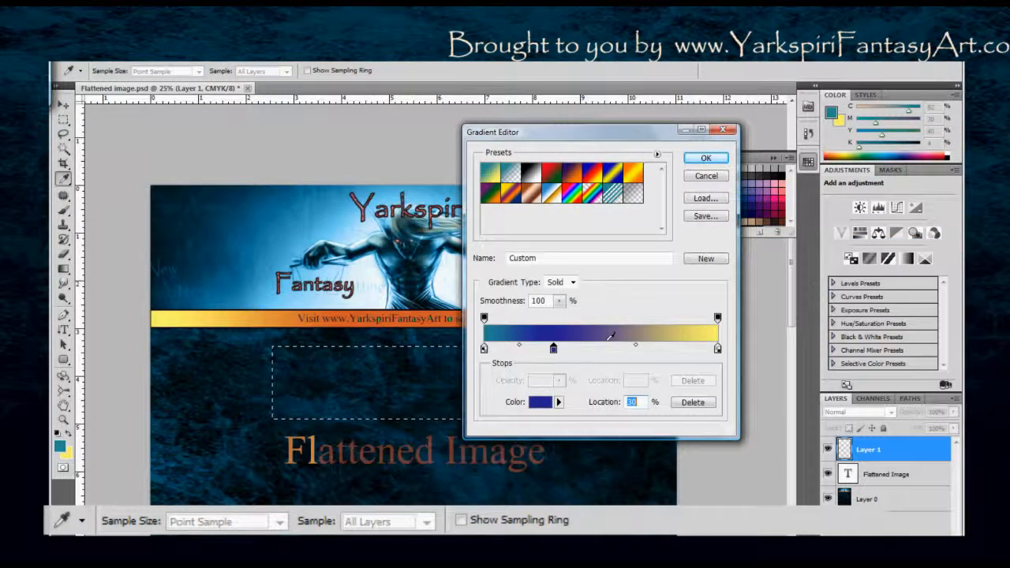
left_click_drag(518, 345, 506, 348)
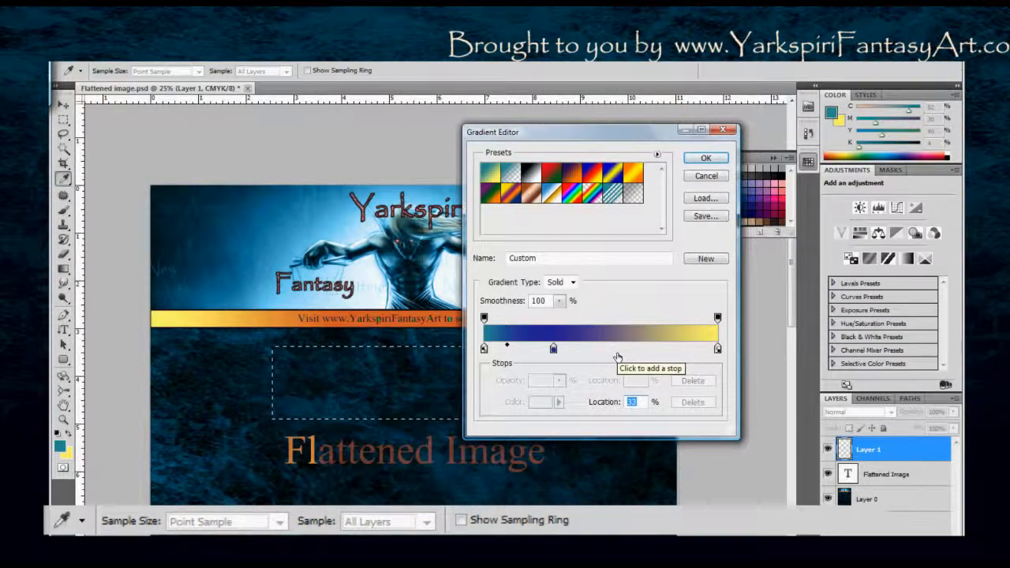
Add another color stop at 64% between the blue and yellow stops and change its color to crimson.
left_click(618, 350)
left_click_drag(618, 348, 634, 348)
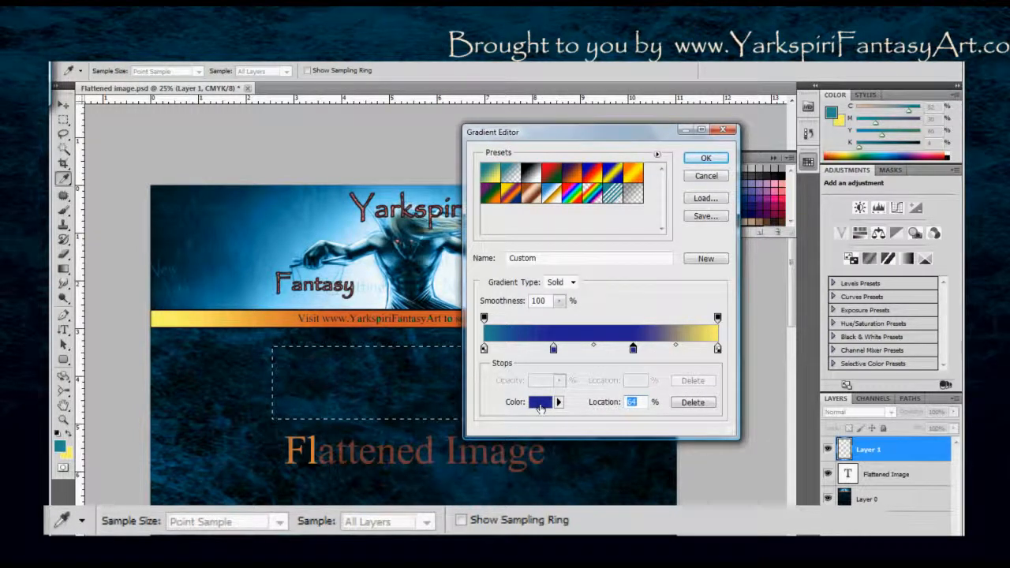
left_click(539, 404)
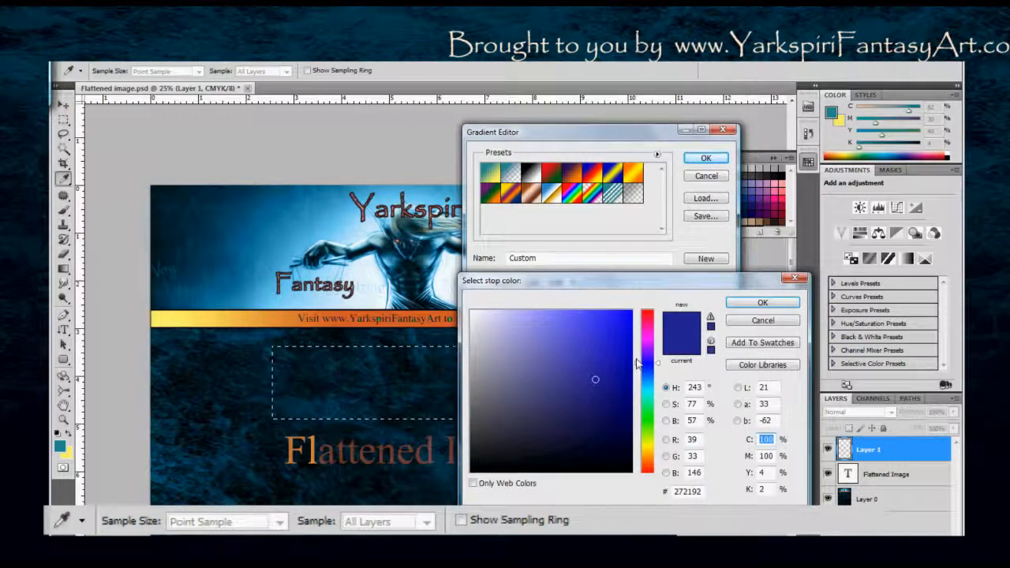
mouse_move(640, 363)
left_mouse_down()
mouse_move(640, 323)
mouse_move(640, 345)
left_mouse_up()
left_click(773, 304)
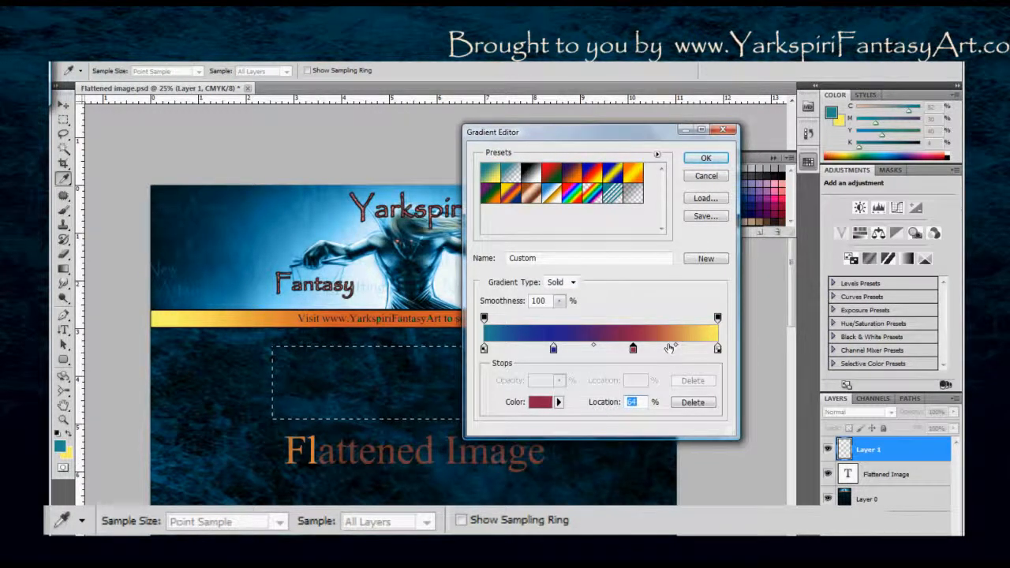
Move the crimson stop to 57%, set the blue-crimson midpoint to 46%, and shift the crimson-yellow midpoint closer to yellow.
mouse_move(684, 347)
left_mouse_down()
mouse_move(702, 347)
mouse_move(675, 347)
mouse_move(685, 348)
left_mouse_up()
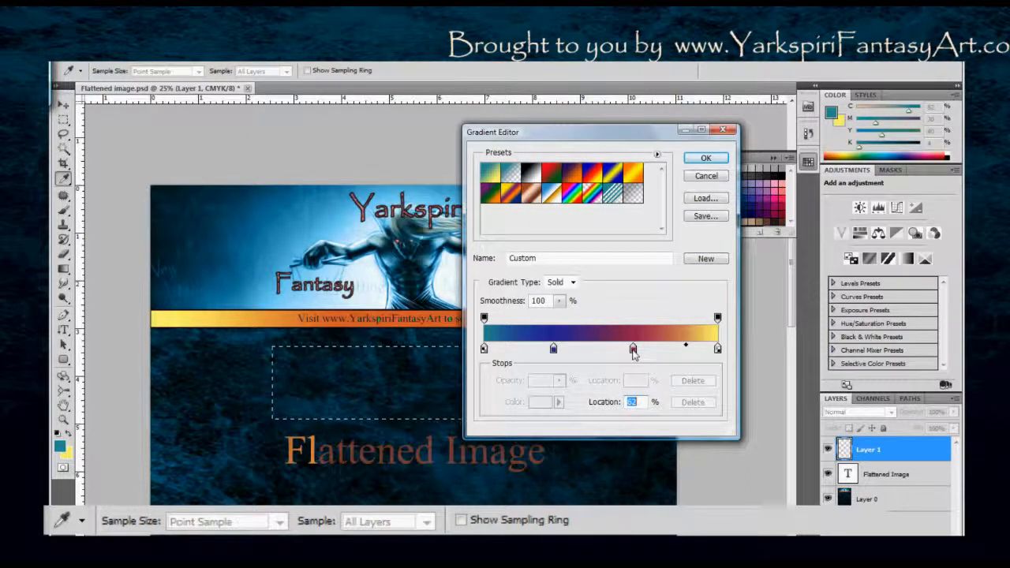
left_click_drag(634, 352, 616, 350)
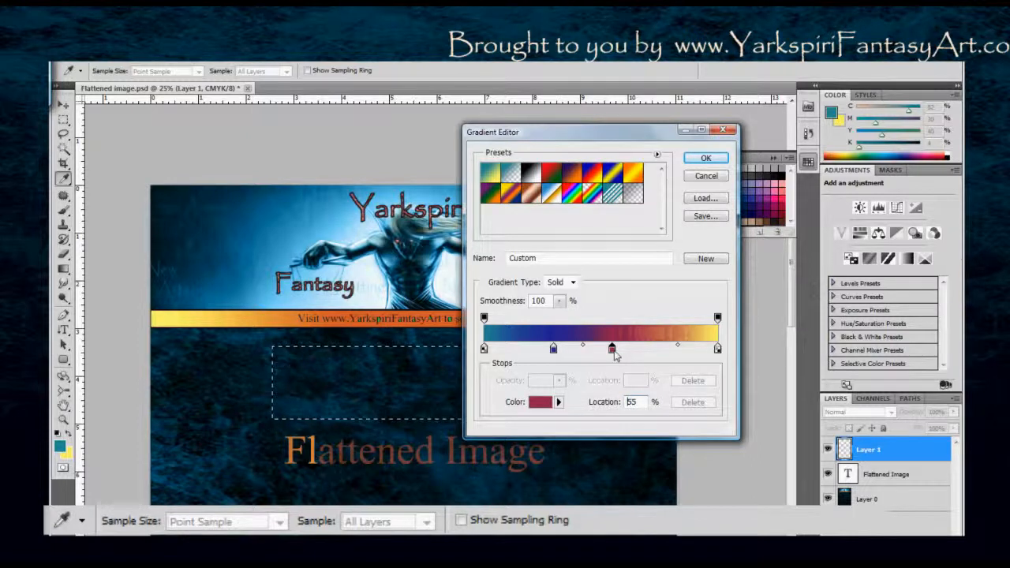
left_click(586, 348)
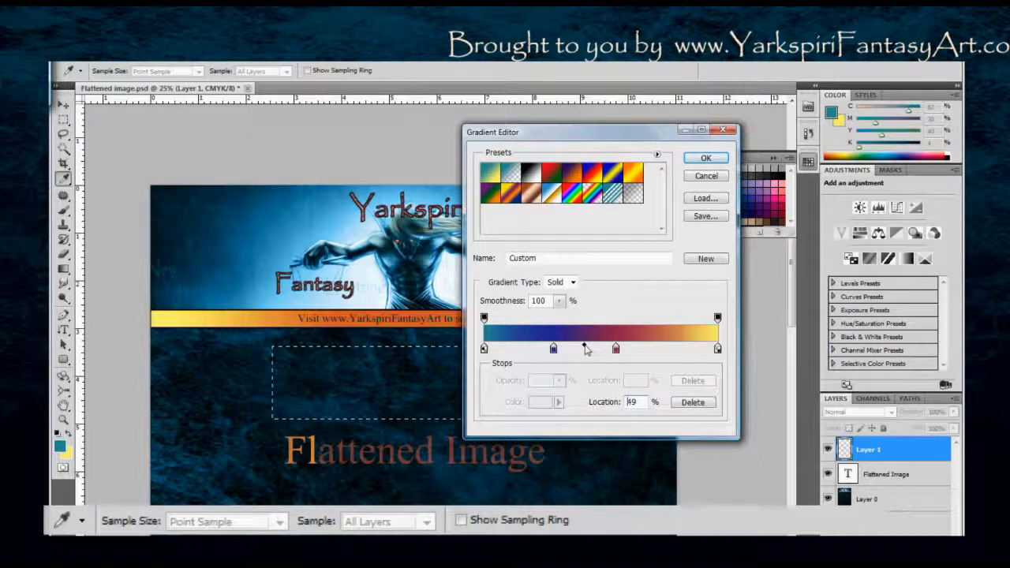
left_click_drag(584, 349, 582, 349)
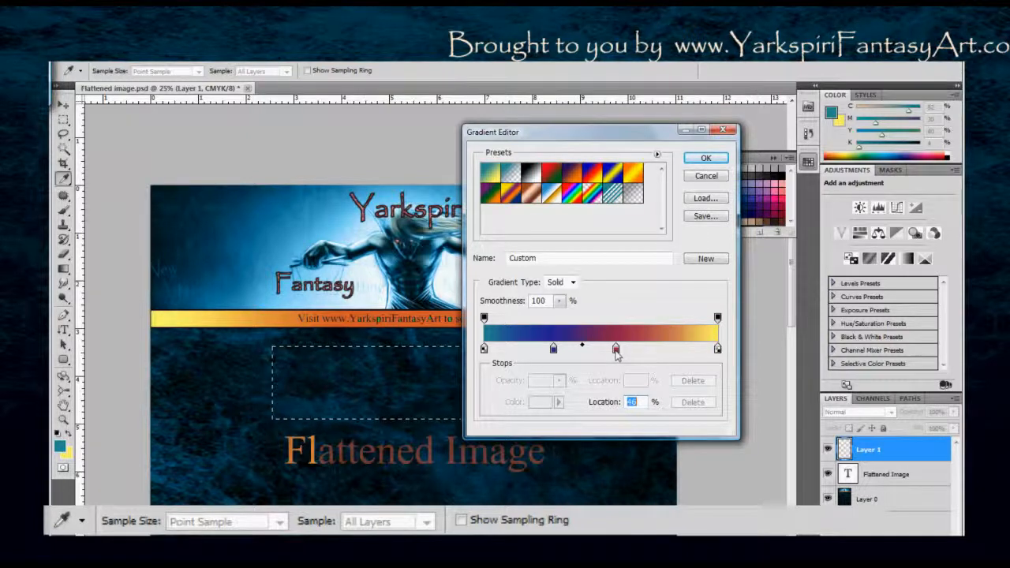
left_click(616, 350)
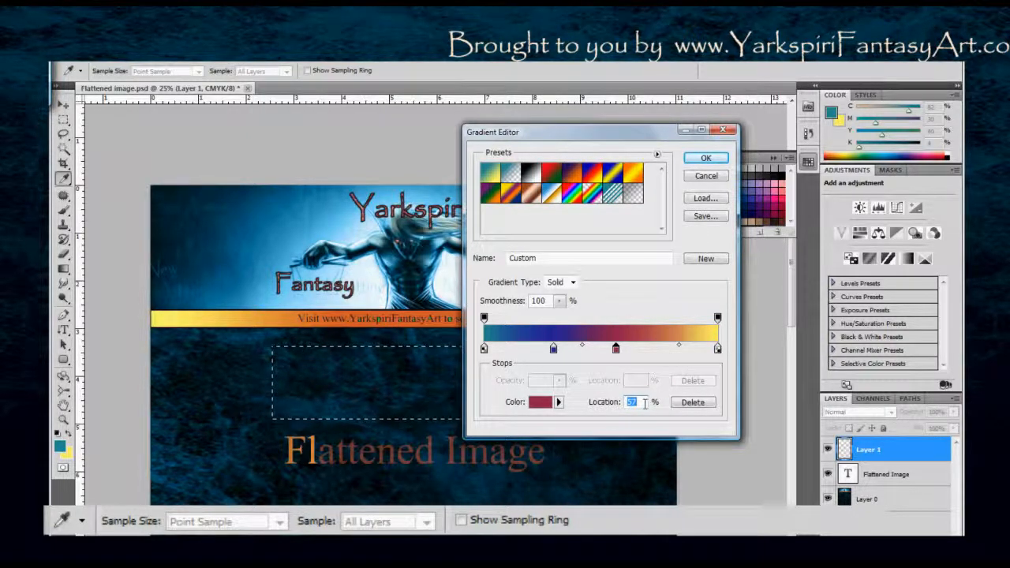
left_click_drag(681, 346, 691, 346)
left_click(553, 349)
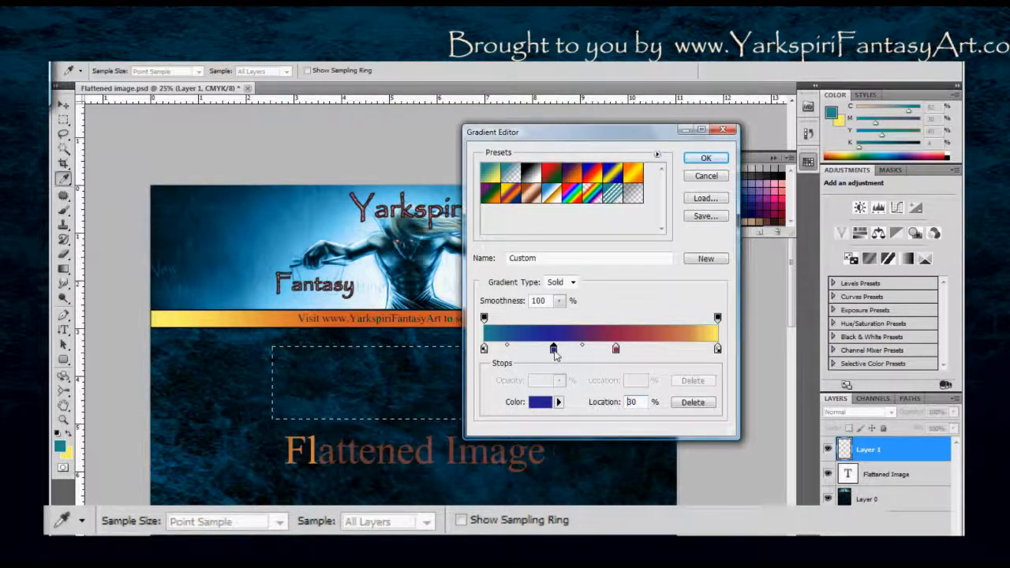
Shift the teal-blue midpoint closer to teal, and check the color source options of the blue stop.
left_click_drag(506, 346, 498, 348)
left_click(553, 348)
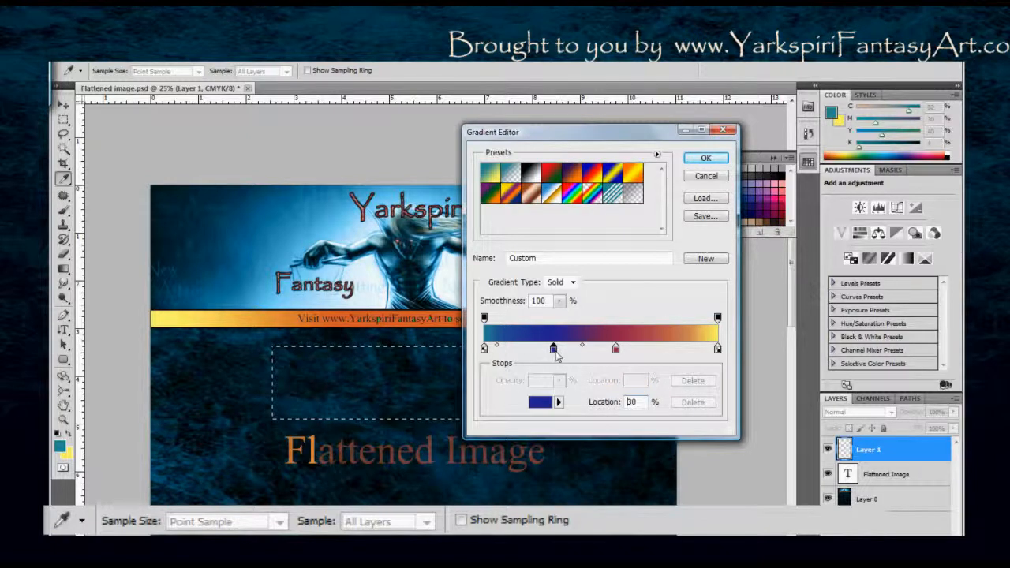
left_click(558, 402)
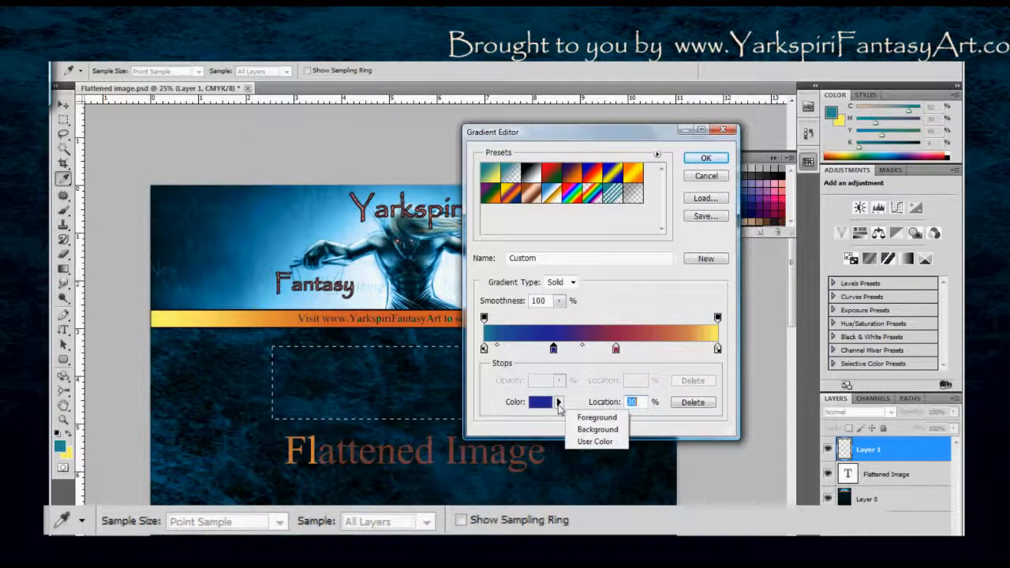
left_click(574, 323)
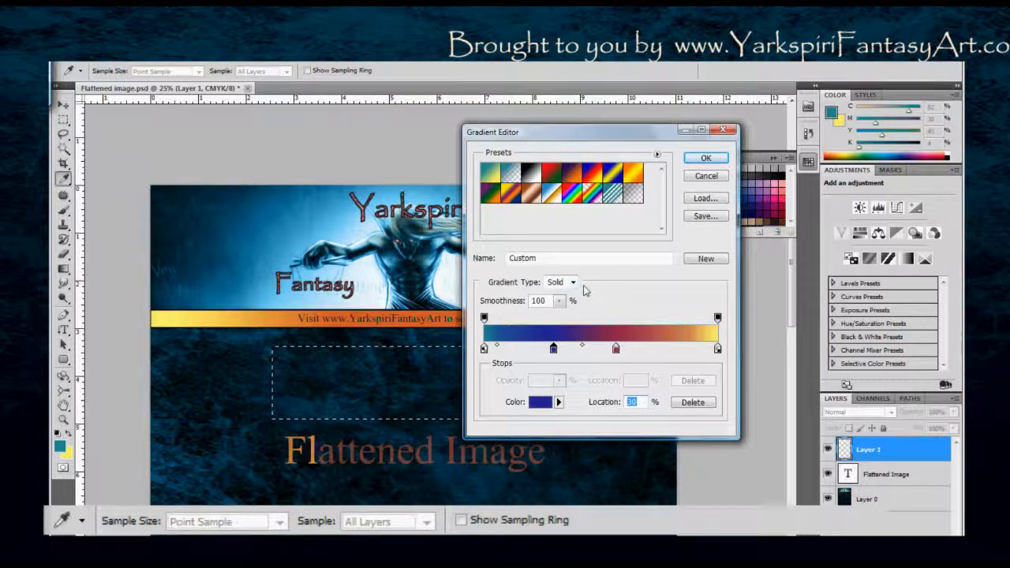
Change the gradient type to Noise and set its roughness to 62%.
left_click(559, 281)
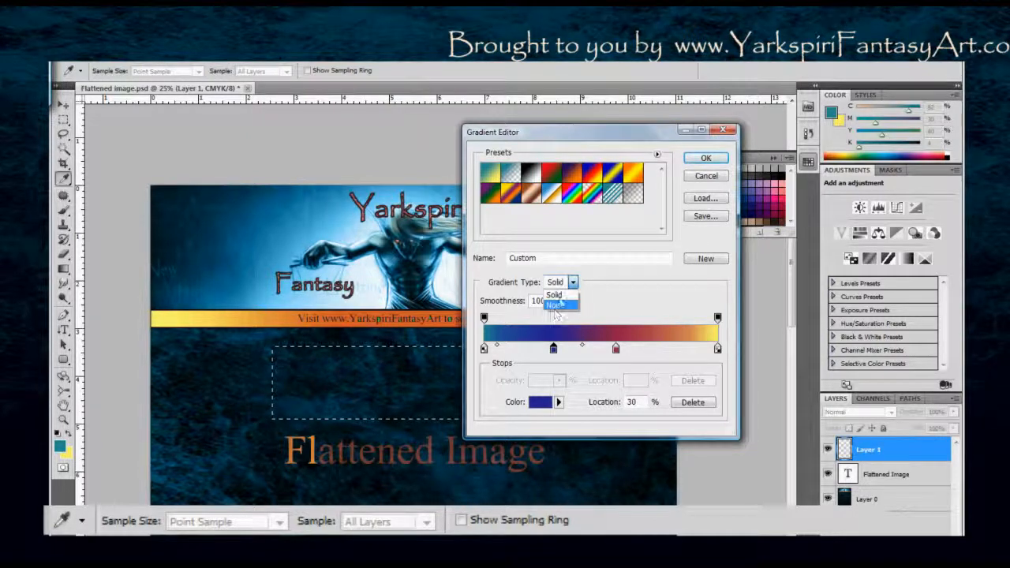
left_click(555, 305)
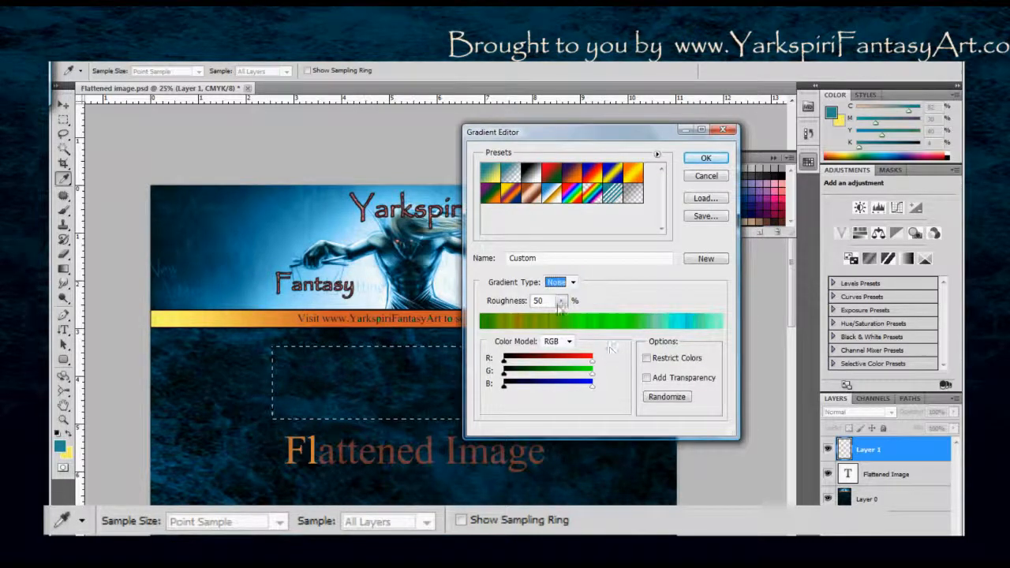
mouse_move(504, 361)
left_mouse_down()
mouse_move(533, 367)
mouse_move(505, 363)
left_mouse_up()
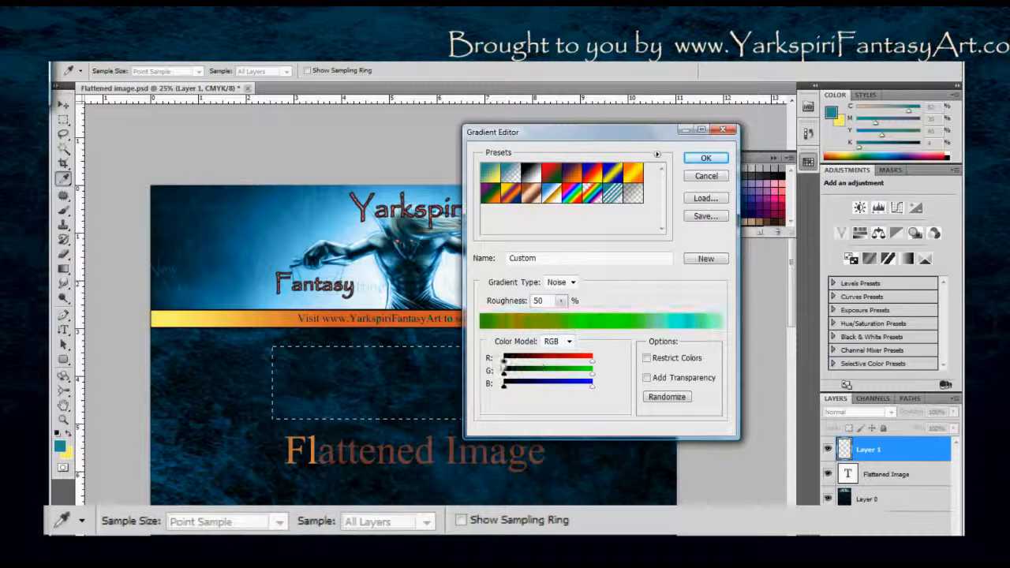
left_click(561, 301)
mouse_move(578, 317)
left_mouse_down()
mouse_move(536, 317)
mouse_move(569, 317)
left_mouse_up()
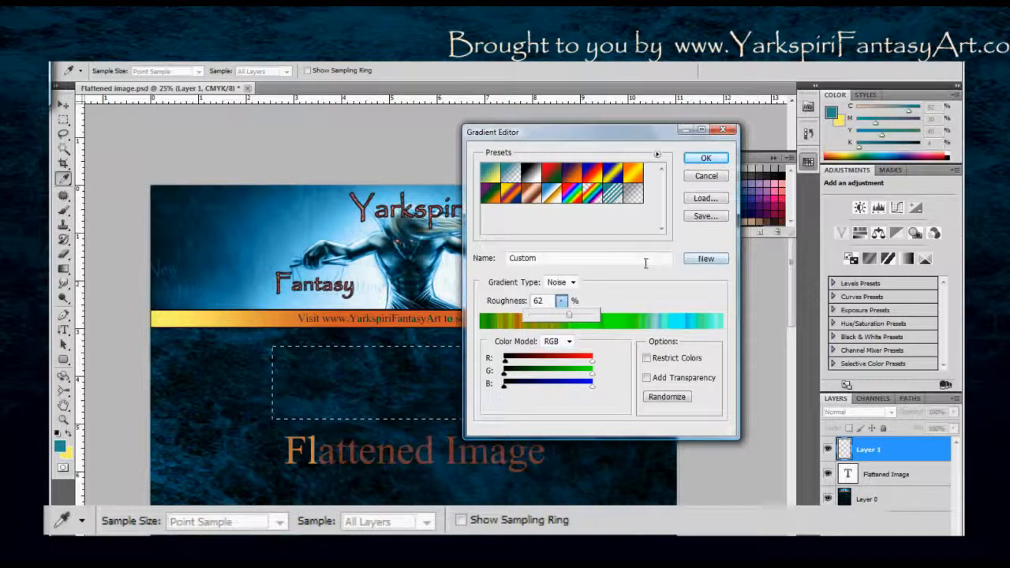
Open and cancel the gradient save dialog, and try Add Transparency on the noise gradient before disabling it again.
left_click(704, 216)
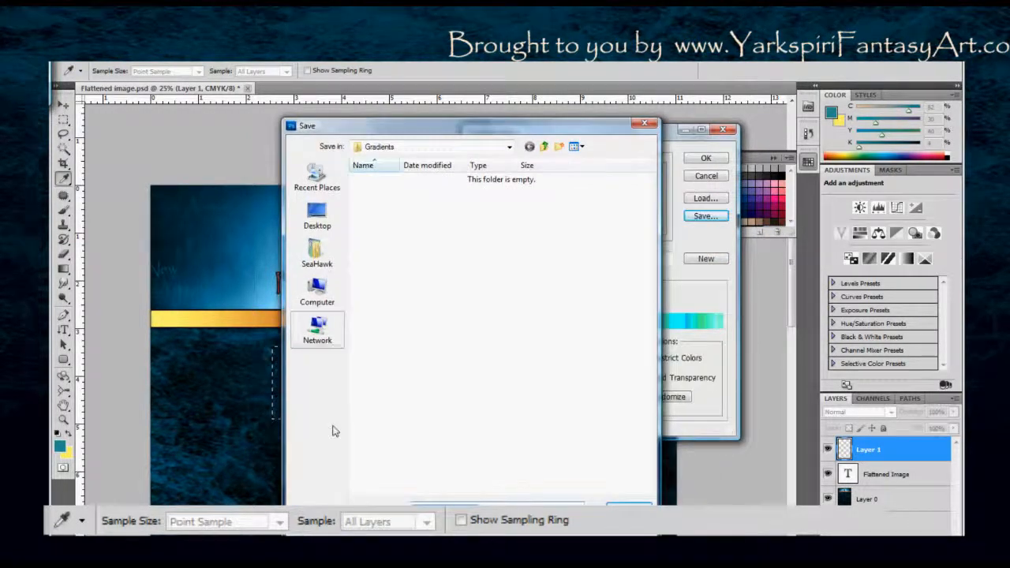
left_click(629, 527)
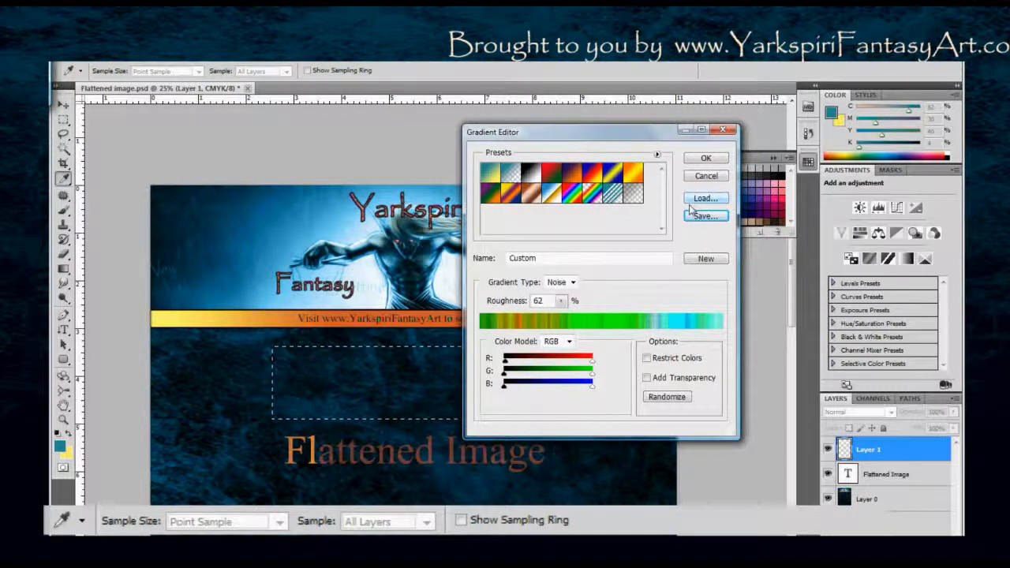
left_click(646, 378)
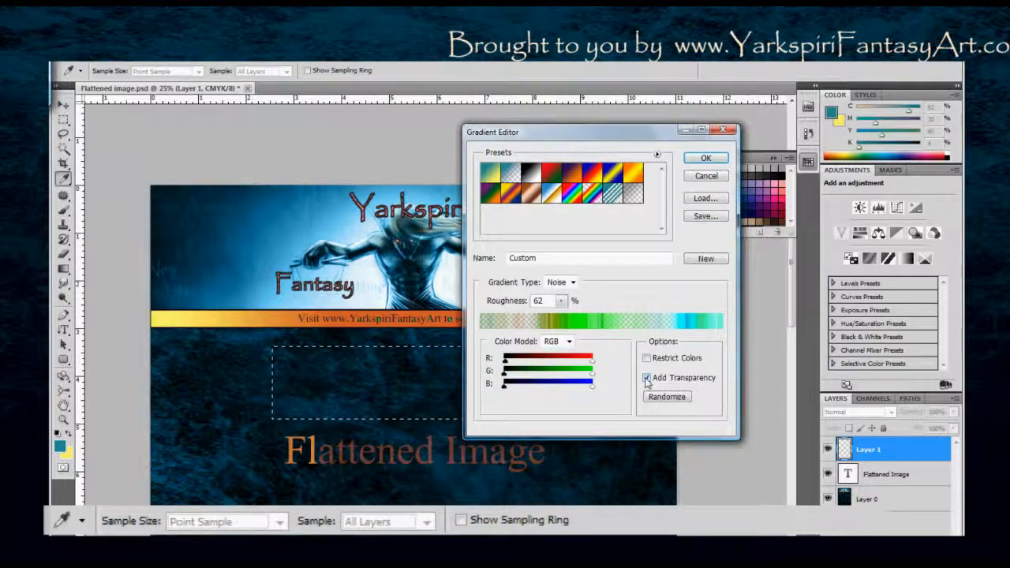
left_click(646, 378)
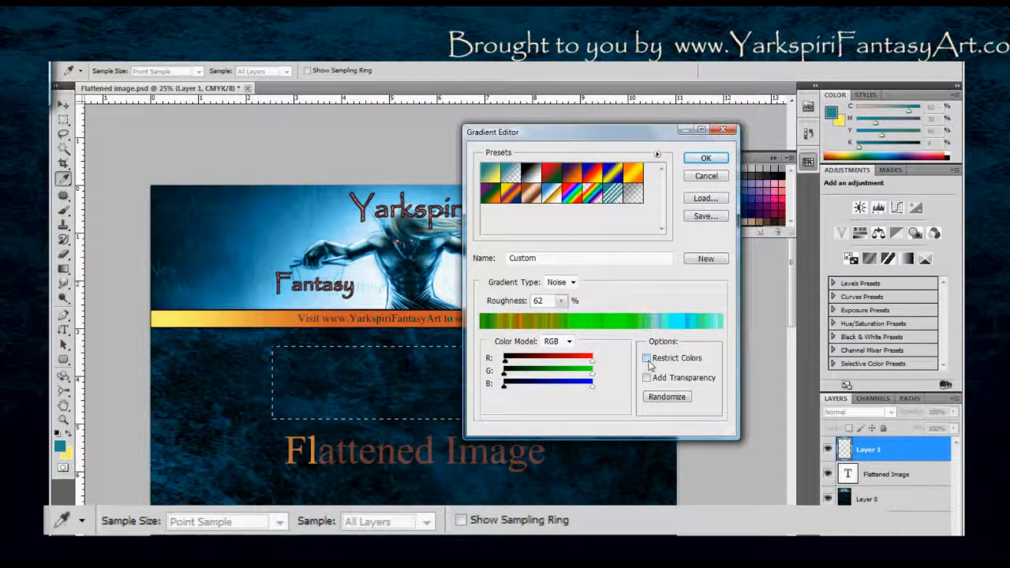
Return the gradient type to Solid and preview several presets, including Spectrum and Copper.
left_click(562, 282)
left_click(565, 292)
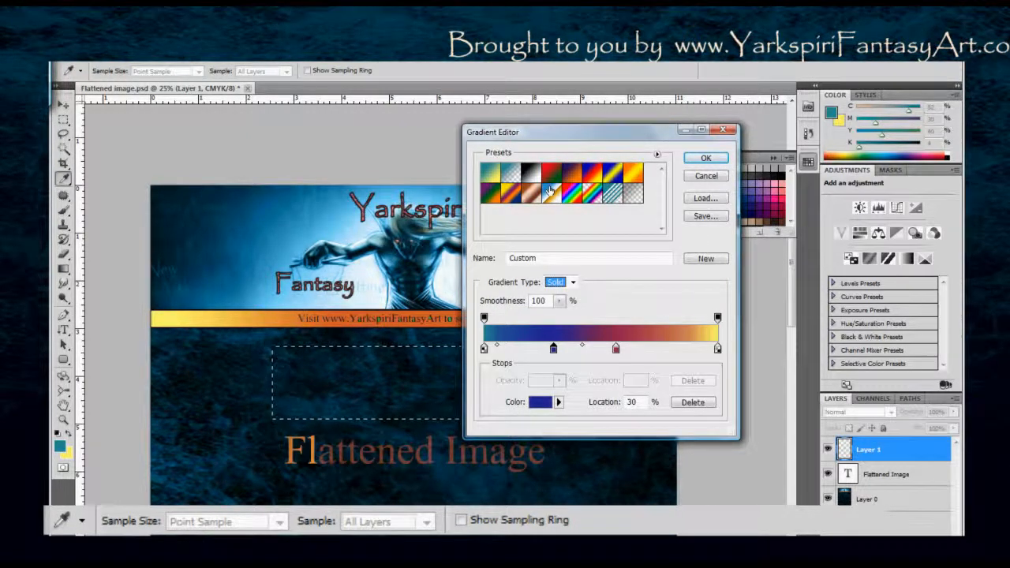
left_click(573, 195)
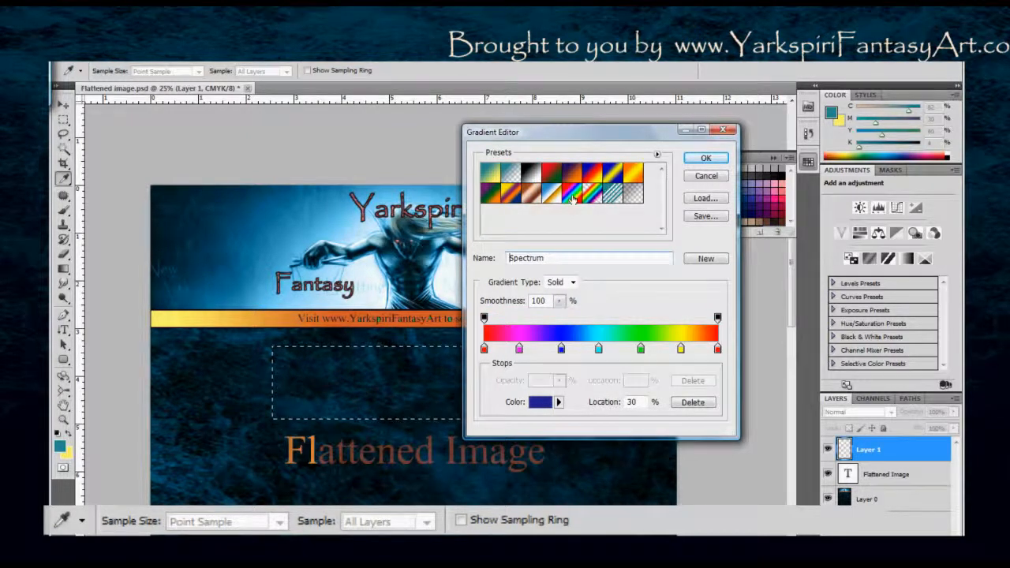
left_click(592, 172)
left_click(633, 172)
left_click(571, 195)
left_click(550, 197)
left_click(531, 195)
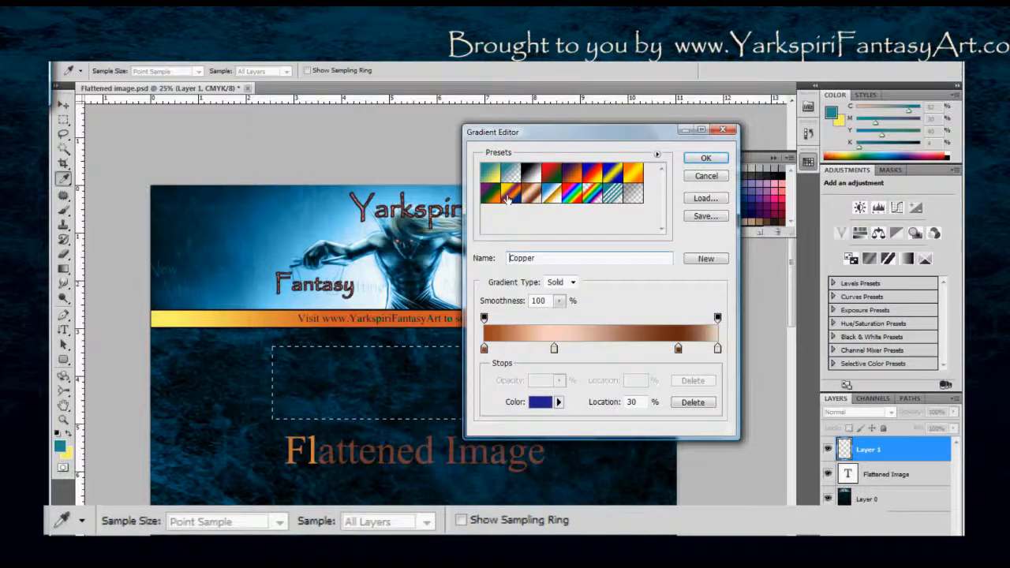
left_click(493, 196)
left_click(530, 198)
Load the Violet, Orange preset and add a green (#21922c) color stop at 46%.
left_click(583, 176)
left_click(592, 349)
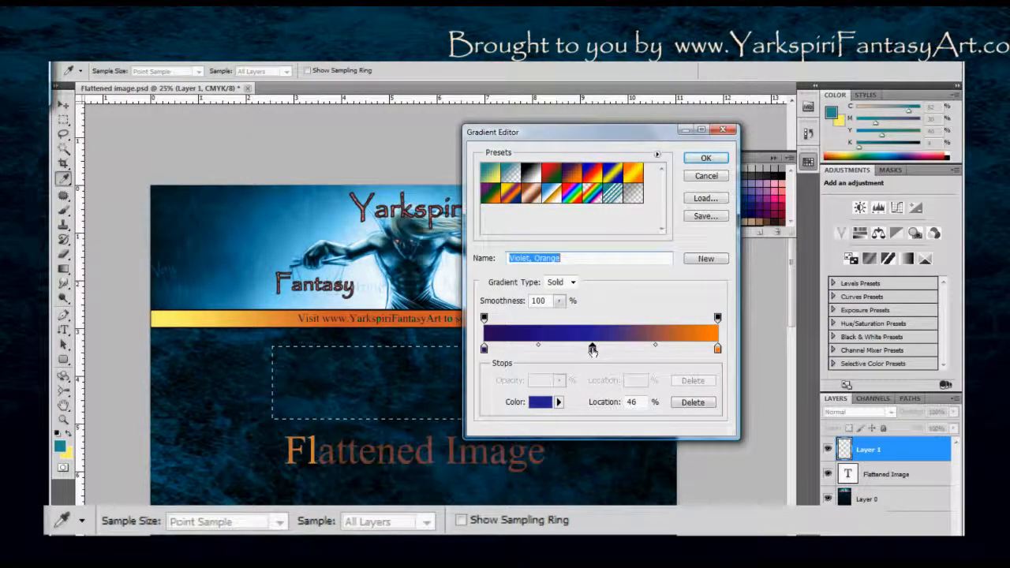
left_click(539, 404)
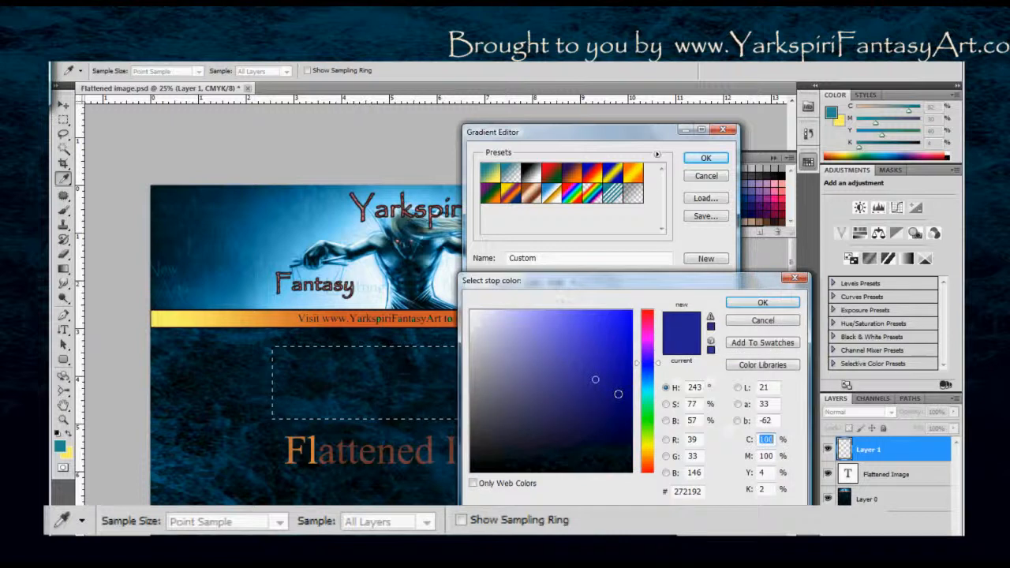
left_click_drag(639, 365, 641, 423)
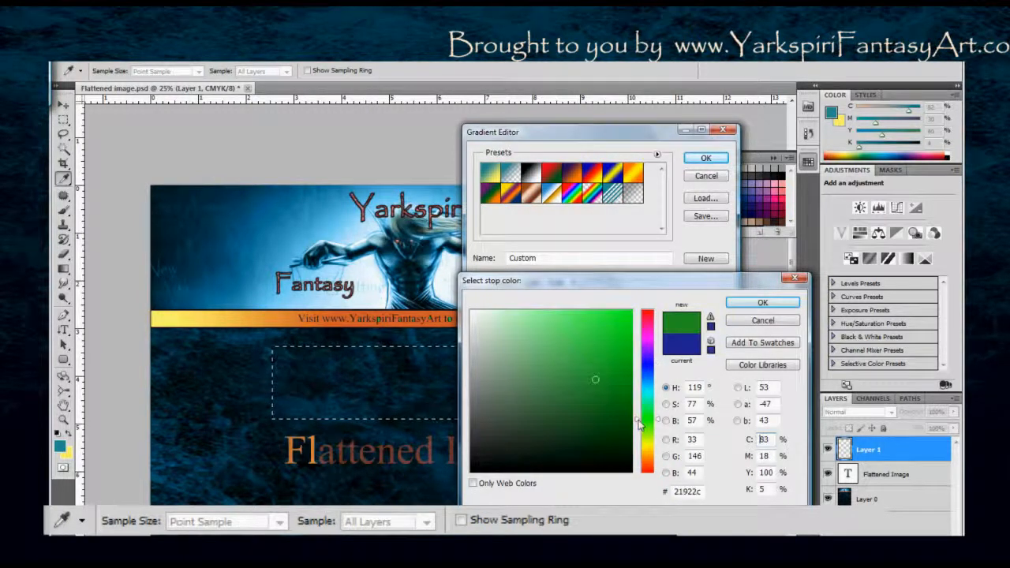
left_click(746, 302)
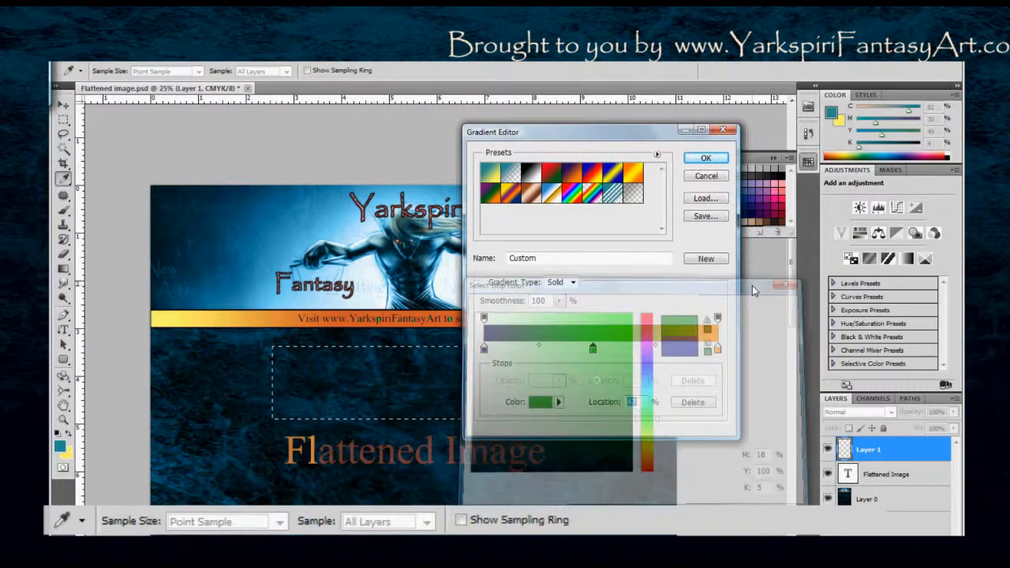
Shift the green-orange midpoint closer to orange, accept the gradient, and fill the selection with it linearly from left to right.
left_click(678, 349)
left_click(694, 161)
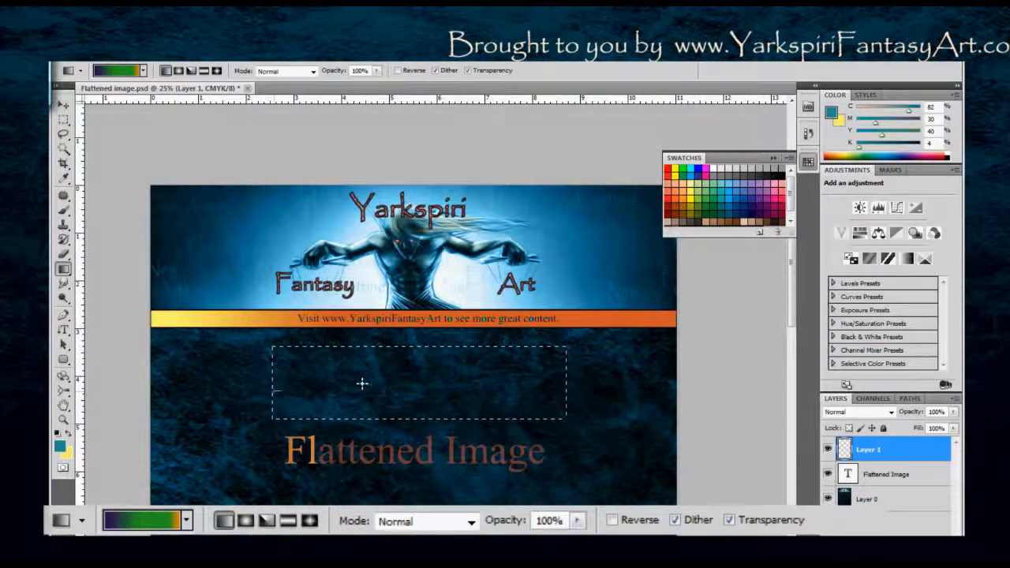
left_click_drag(278, 384, 491, 385)
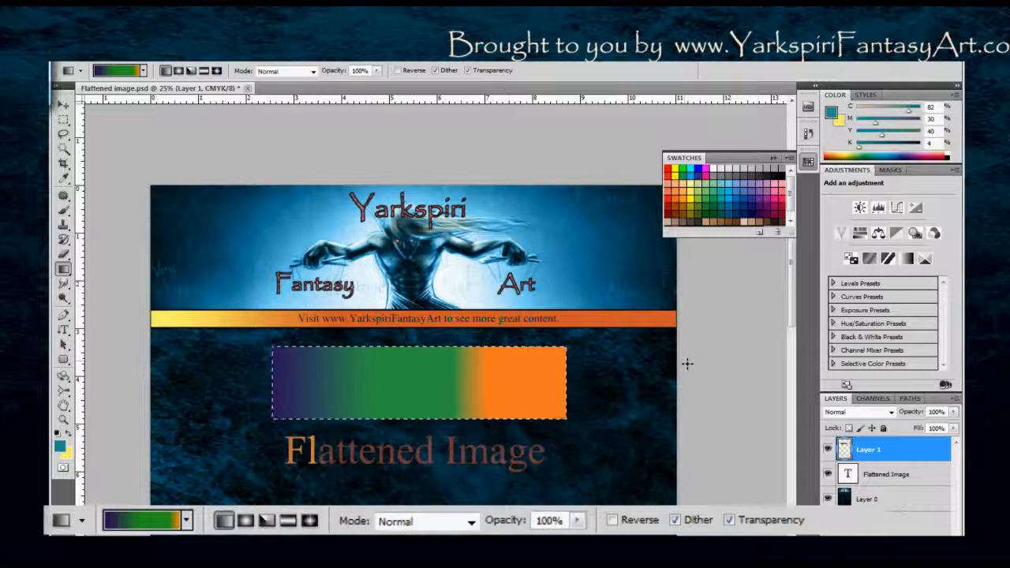
Switch to the Eraser, enlarge its brush to 1400, and reduce the brush size again.
key("e")
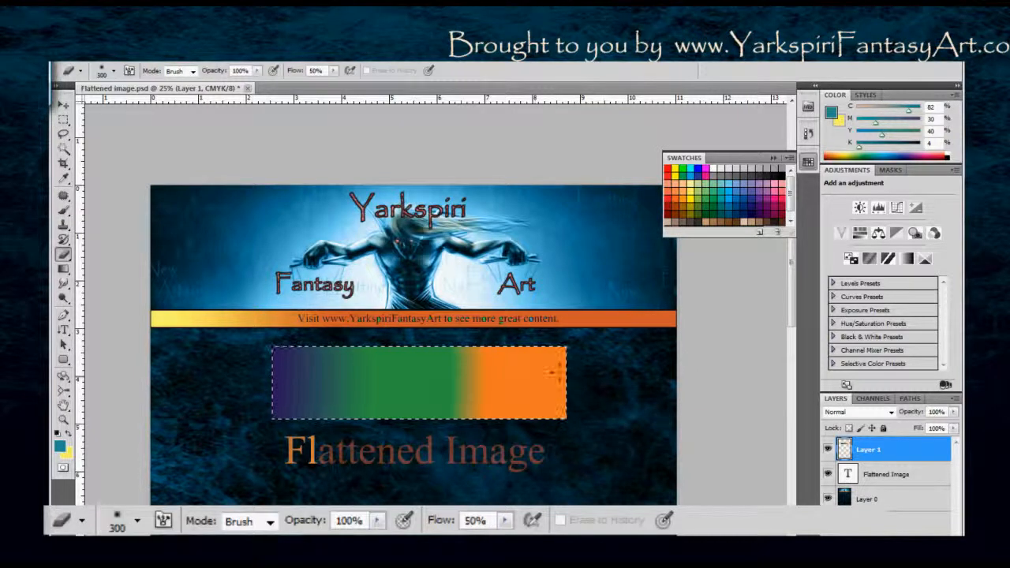
key("bracketright")
key("bracketright")
key("bracketright")
key("bracketright")
key("bracketright")
key("bracketright")
key("bracketright")
key("bracketright")
key("bracketright")
key("bracketright")
key("bracketright")
key("bracketright")
key("bracketright")
key("bracketright")
key("bracketright")
key("bracketright")
key("bracketright")
key("bracketright")
key("bracketright")
key("bracketright")
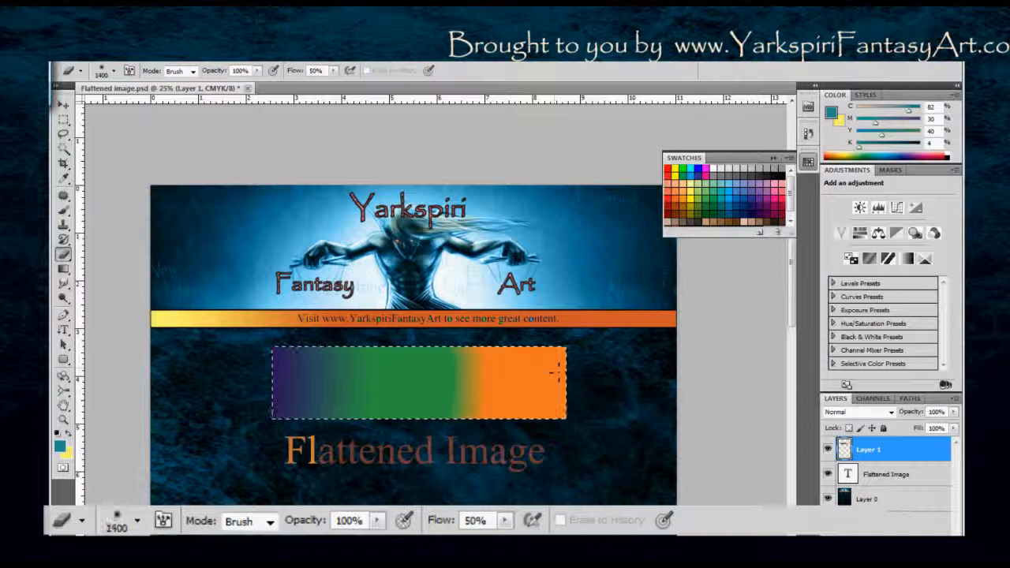
key("bracketleft")
key("bracketleft")
key("bracketleft")
key("bracketleft")
key("bracketleft")
key("bracketleft")
key("bracketleft")
key("bracketleft")
key("bracketleft")
key("bracketleft")
key("bracketleft")
key("bracketleft")
key("bracketleft")
key("bracketleft")
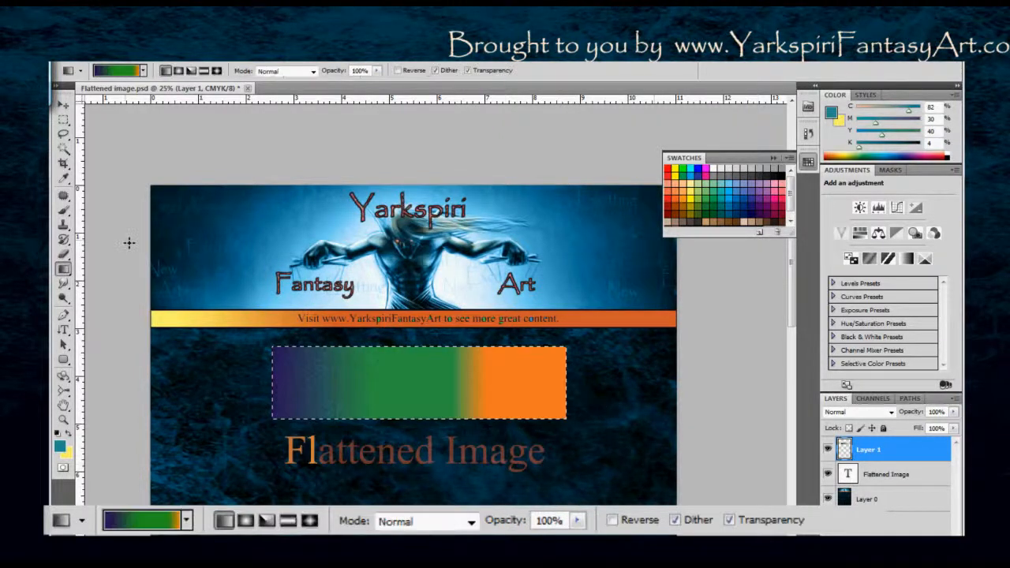
left_click(143, 71)
left_click(168, 74)
left_click(143, 71)
left_click(143, 71)
left_click(143, 71)
left_click(169, 73)
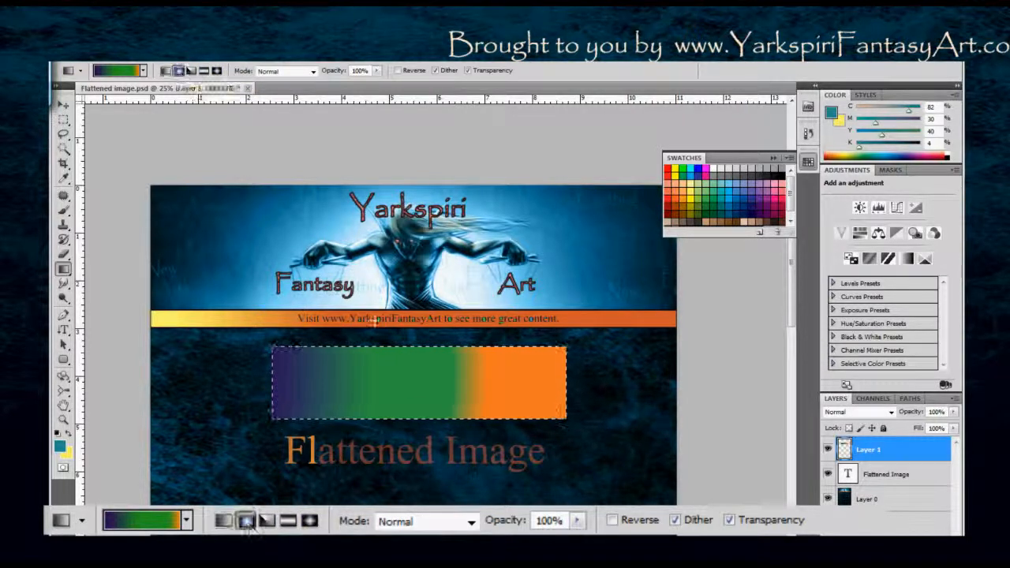
Switch to the Radial gradient style and clear the gradient fill from the selected area.
left_click(179, 73)
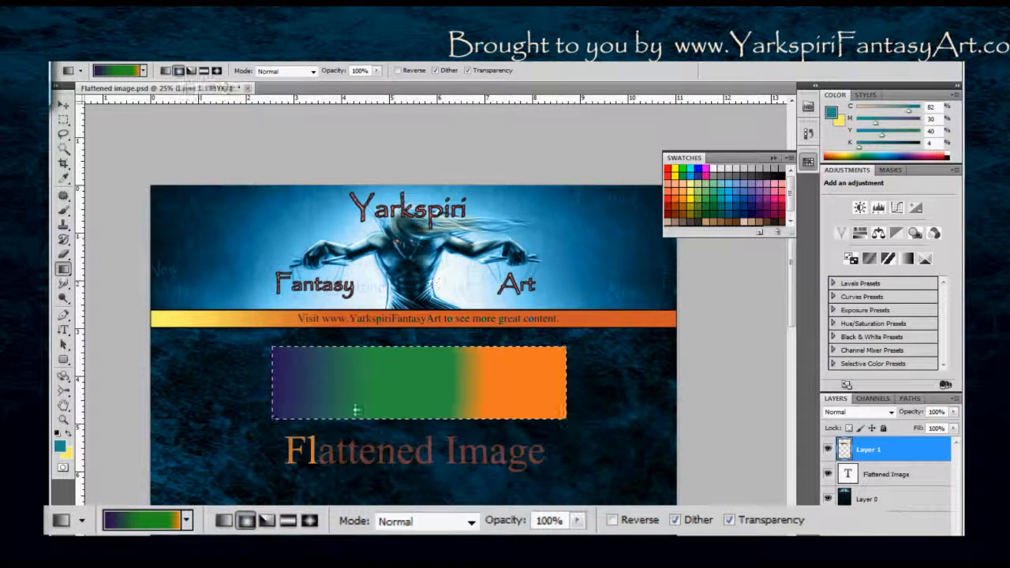
left_click_drag(356, 411, 626, 393)
key("Delete")
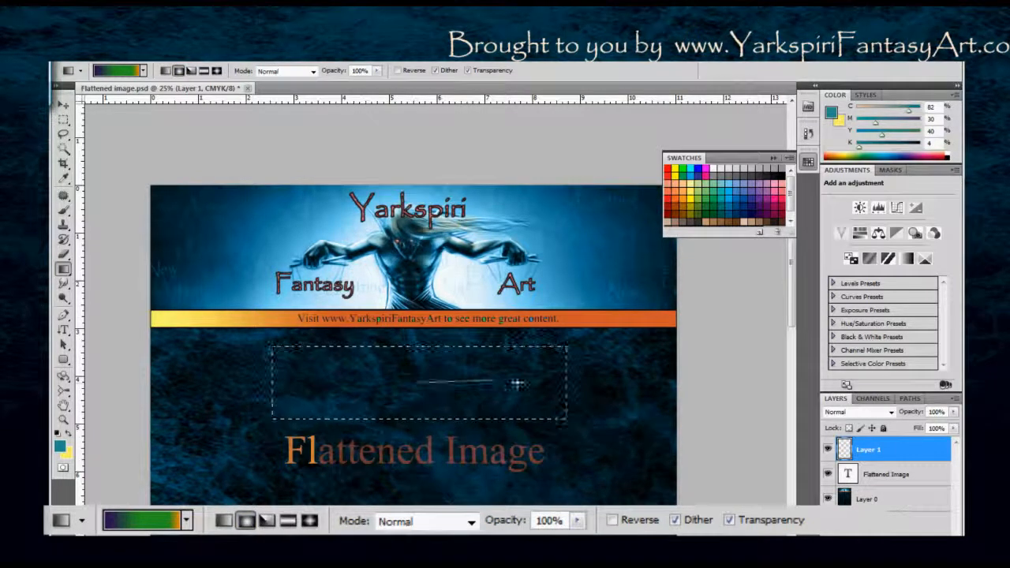
Try a radial gradient from the center of the empty selection outward, and undo the fill.
left_click_drag(574, 385, 568, 380)
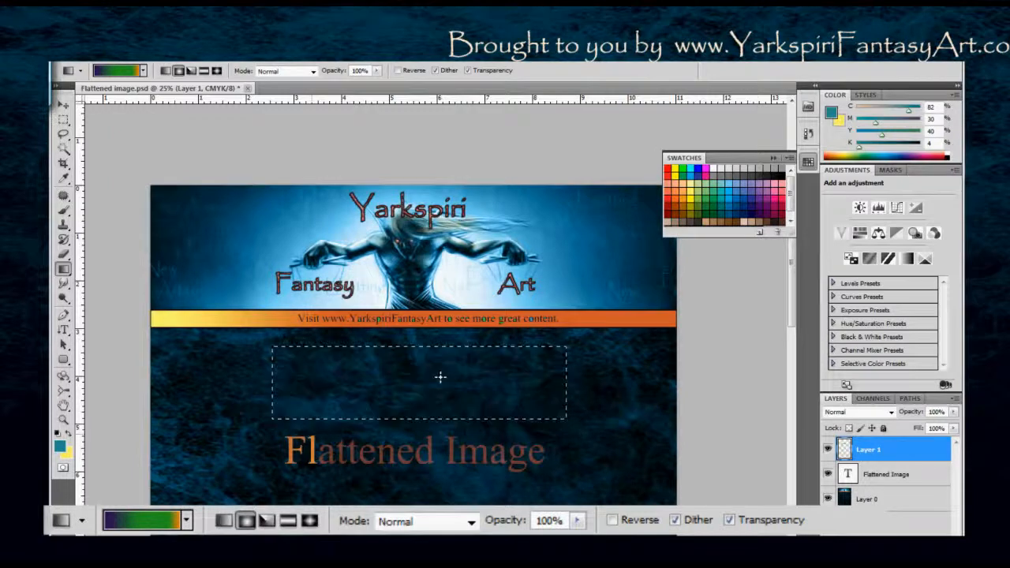
left_click_drag(416, 383, 469, 384)
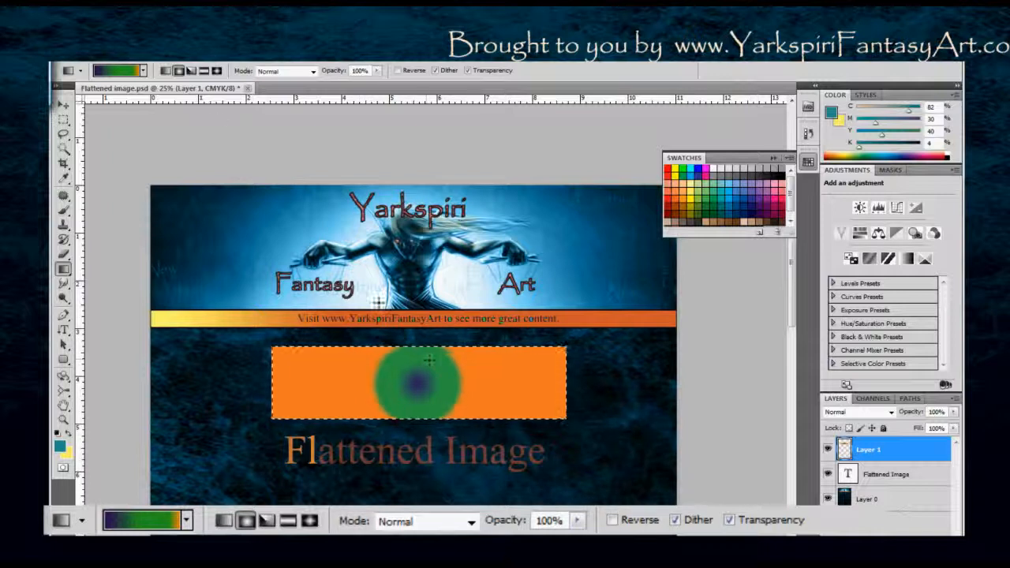
key("ctrl+z")
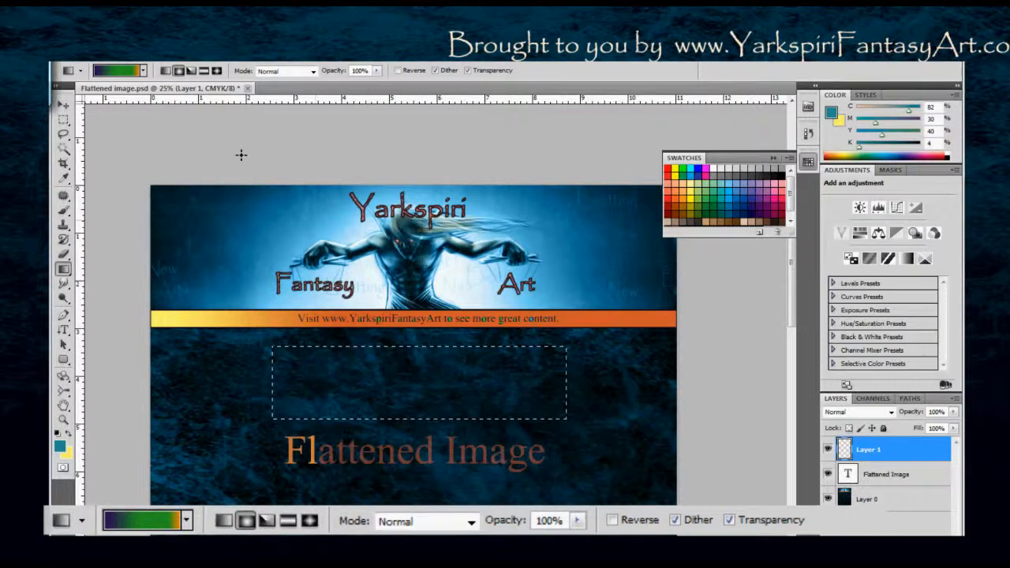
Try the Angle gradient style from the center of the selection, and undo the fill.
left_click(191, 71)
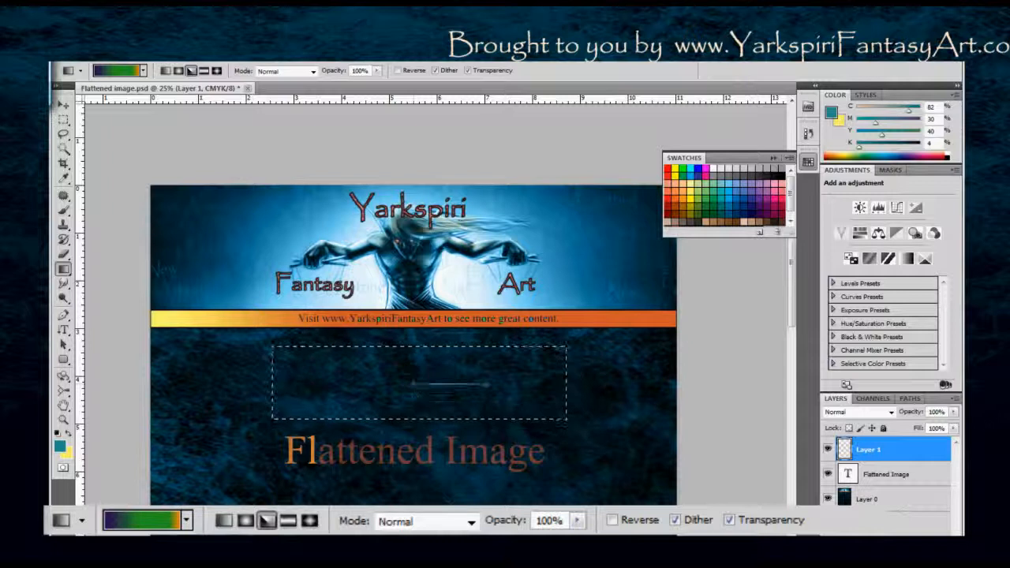
left_click_drag(489, 384, 490, 385)
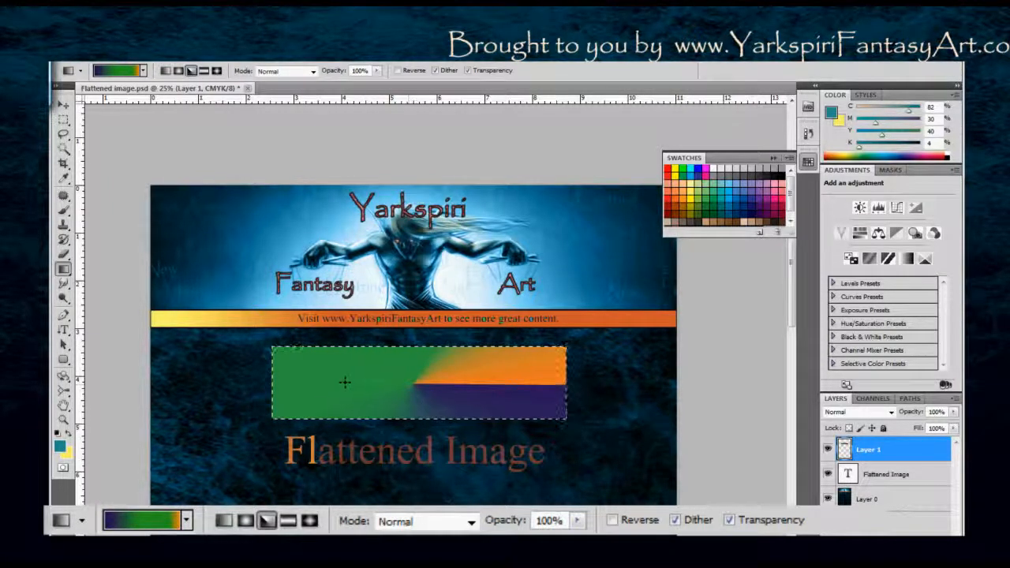
left_click_drag(405, 375, 461, 411)
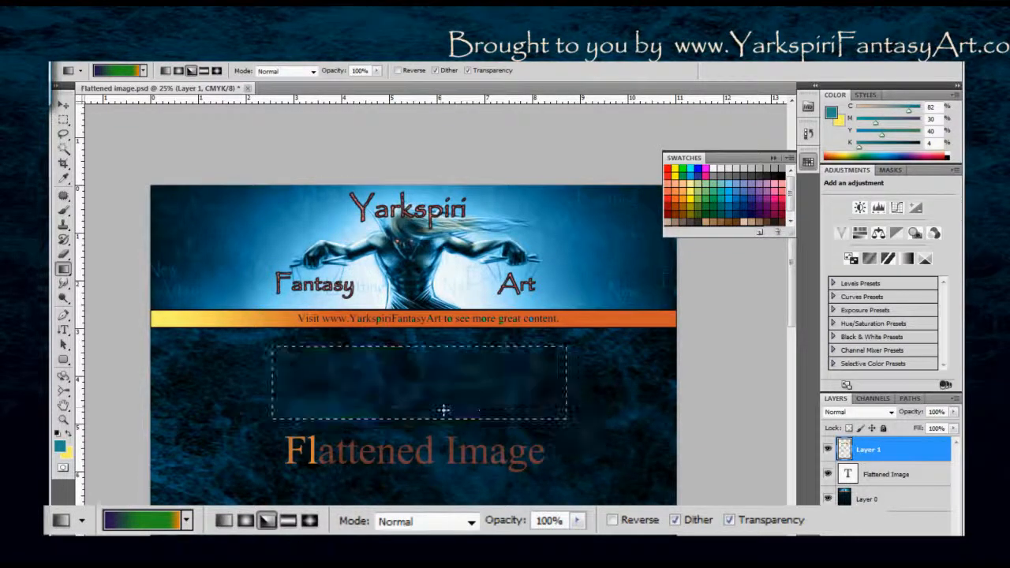
key("ctrl+z")
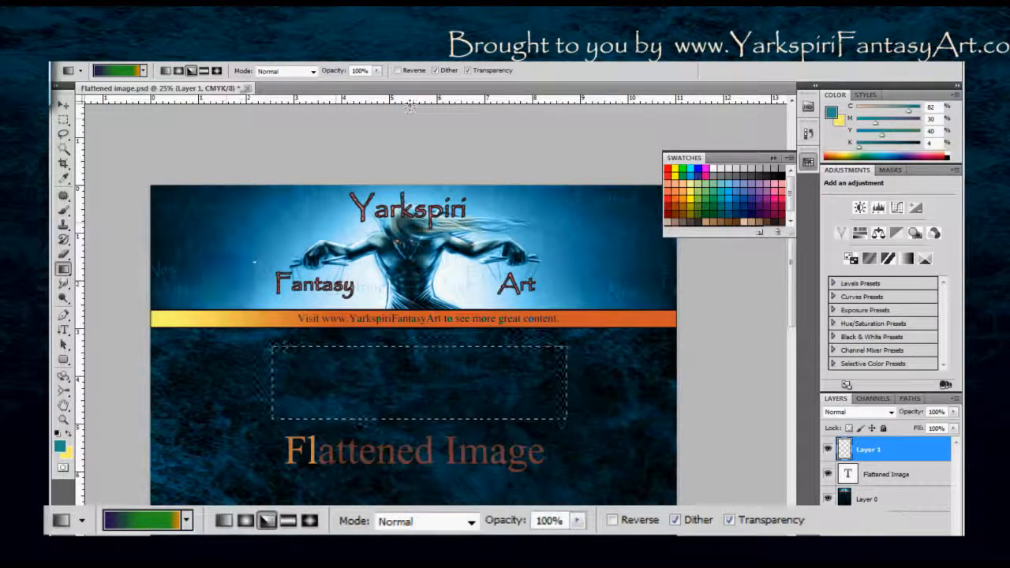
Fill the selection with a Reflected gradient running a short distance downward from its center.
left_click(204, 71)
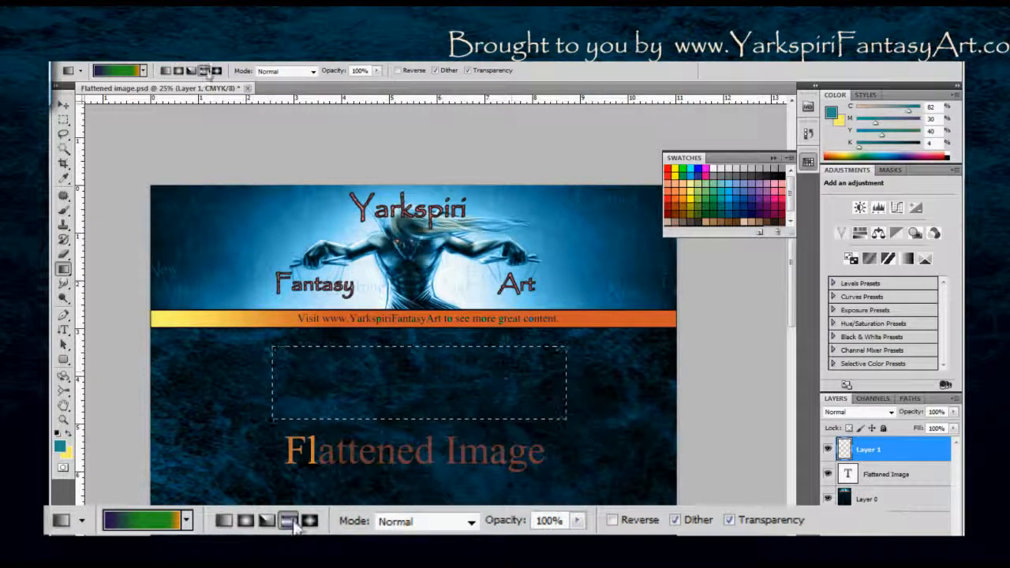
left_click_drag(409, 387, 408, 399)
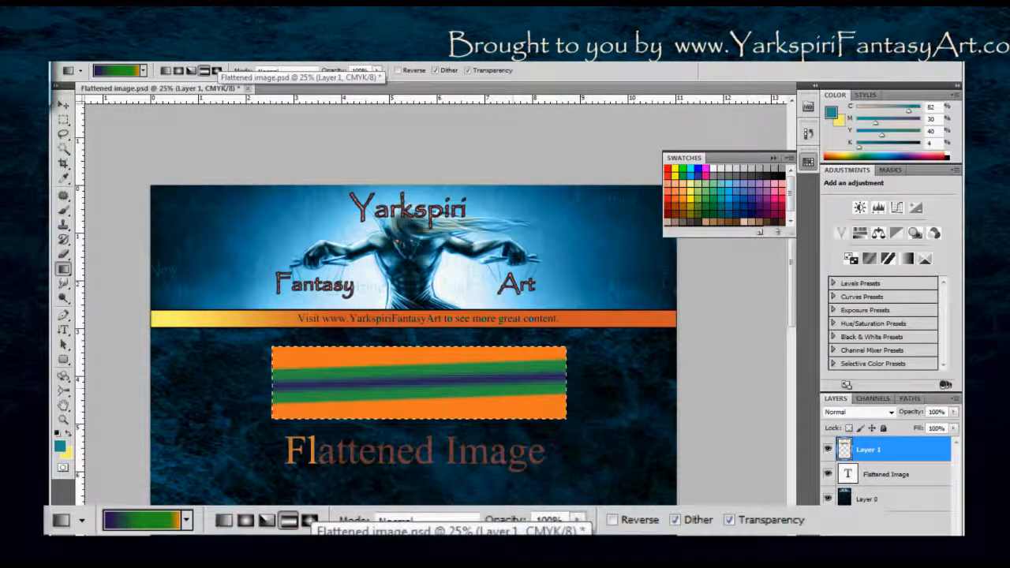
Try a Reflected gradient running sideways and Diamond gradients of different lengths from the selection's center, and undo the last fill.
left_click_drag(448, 384, 448, 385)
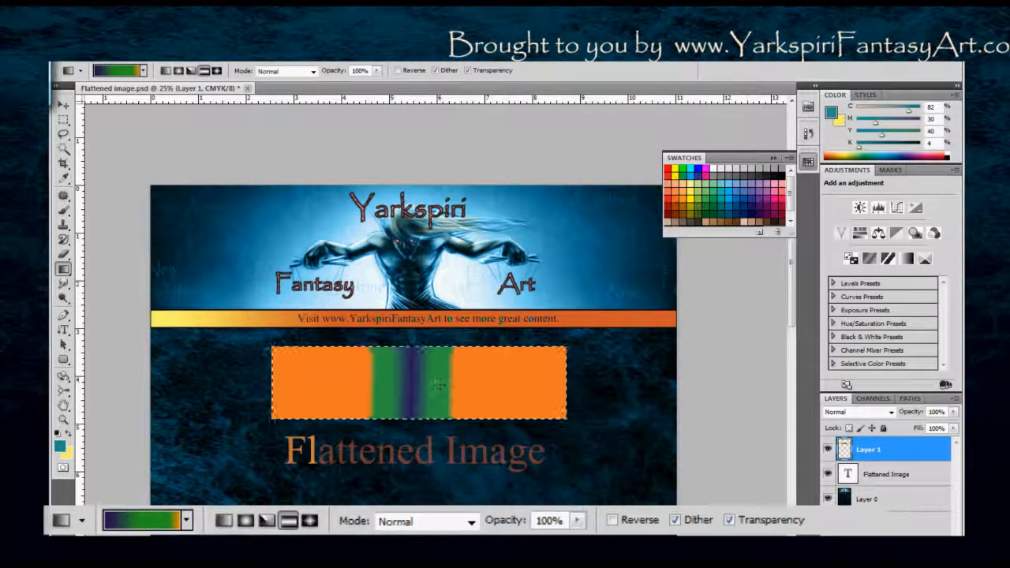
left_click(217, 70)
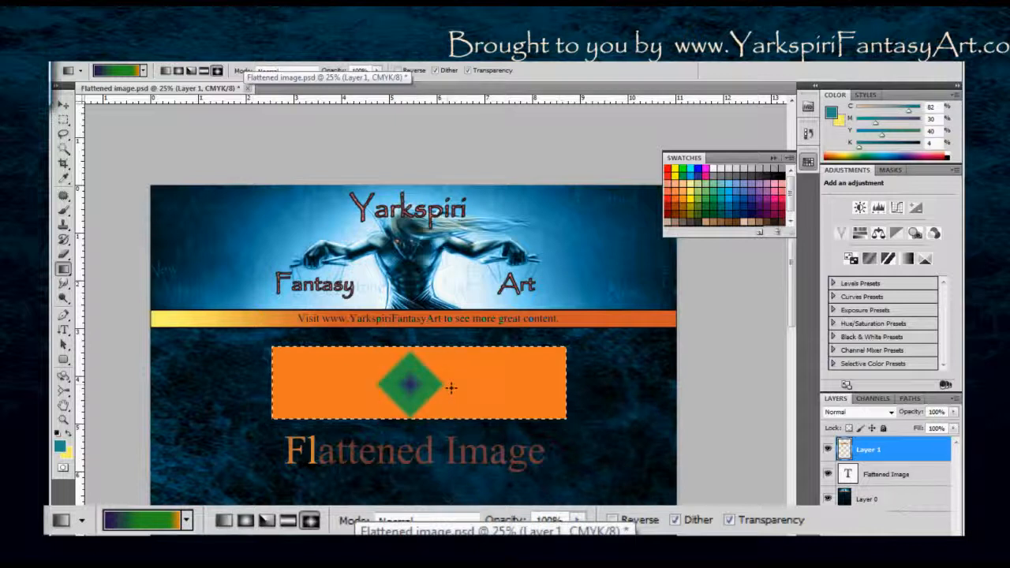
left_click_drag(411, 384, 536, 384)
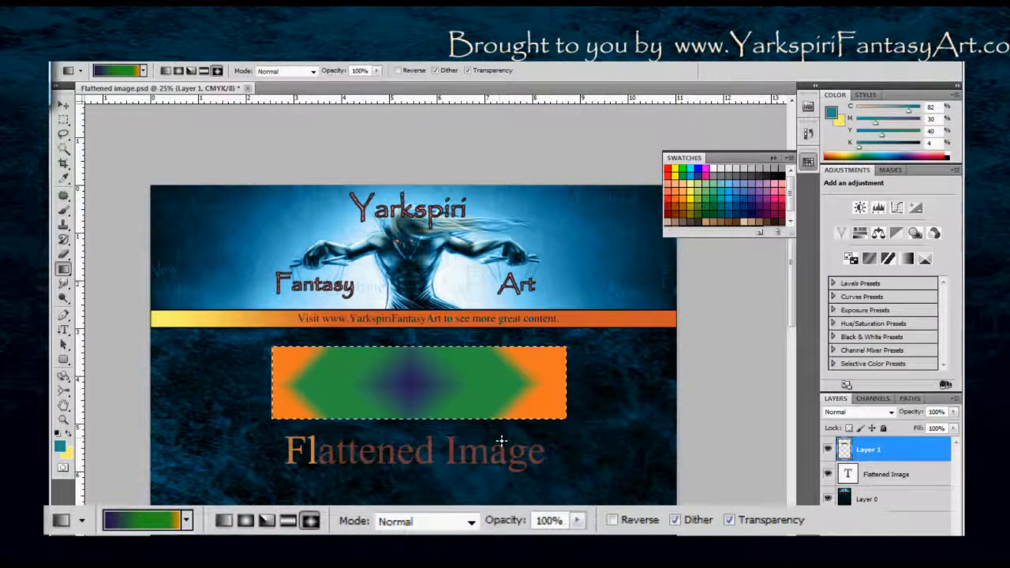
key("ctrl+z")
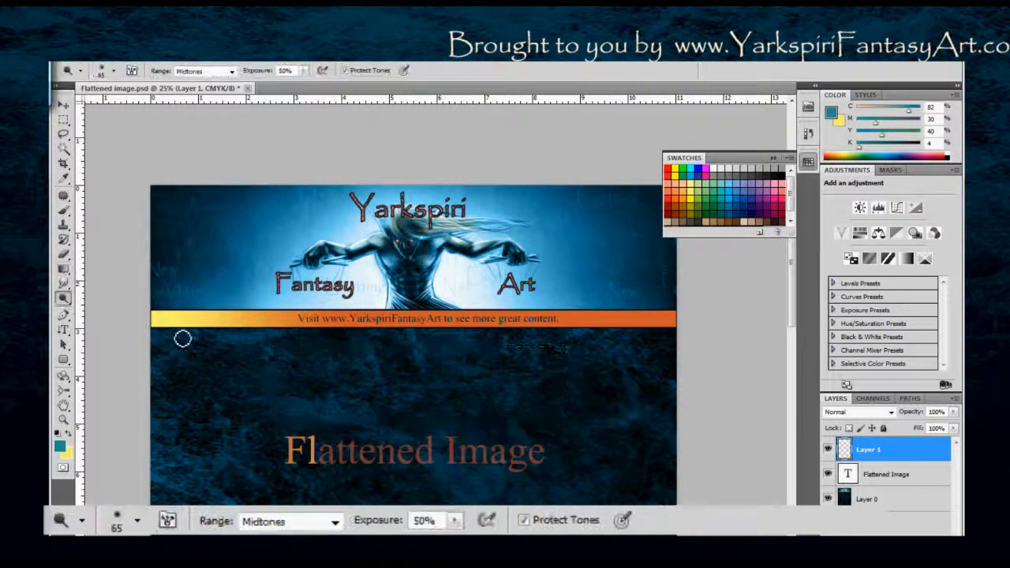
Activate the Smudge tool and look through the tools grouped with it, keeping Smudge selected.
left_click(68, 286)
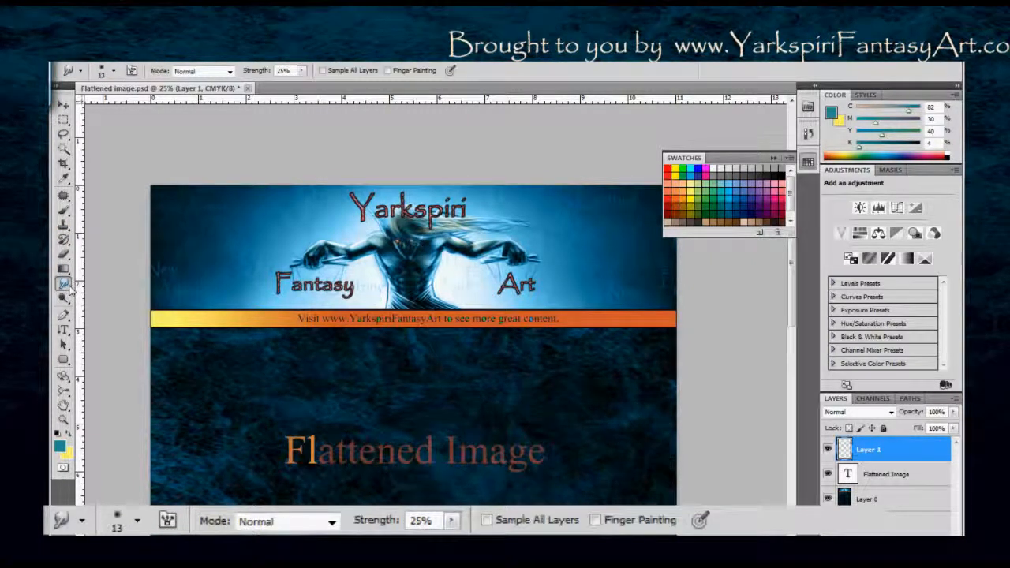
left_click(68, 287)
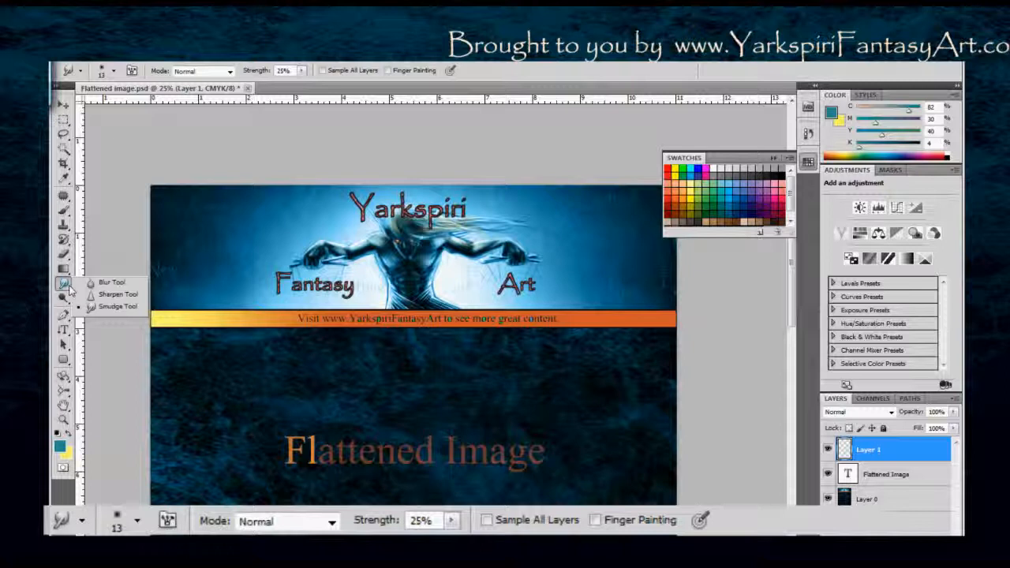
left_click(69, 290)
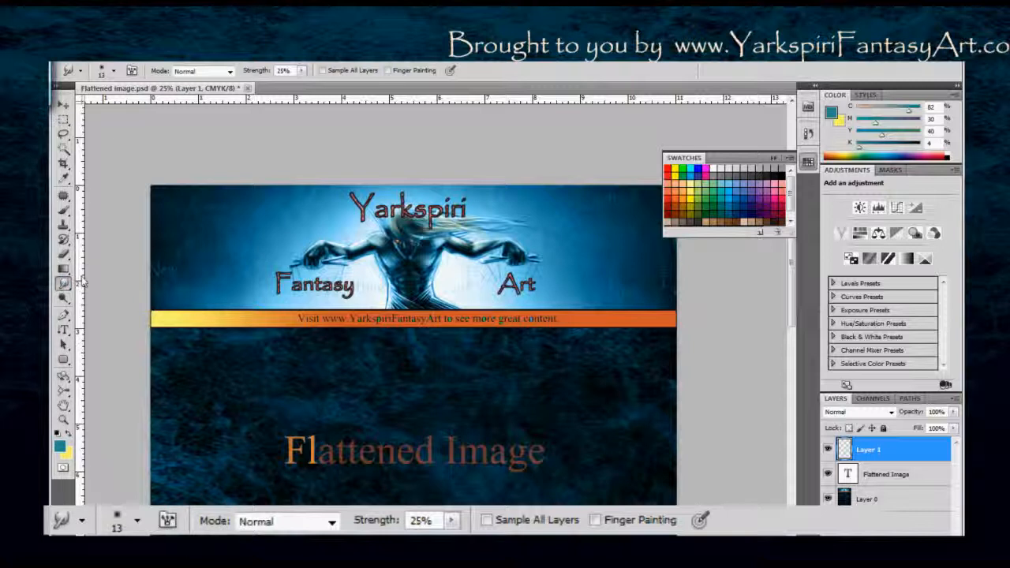